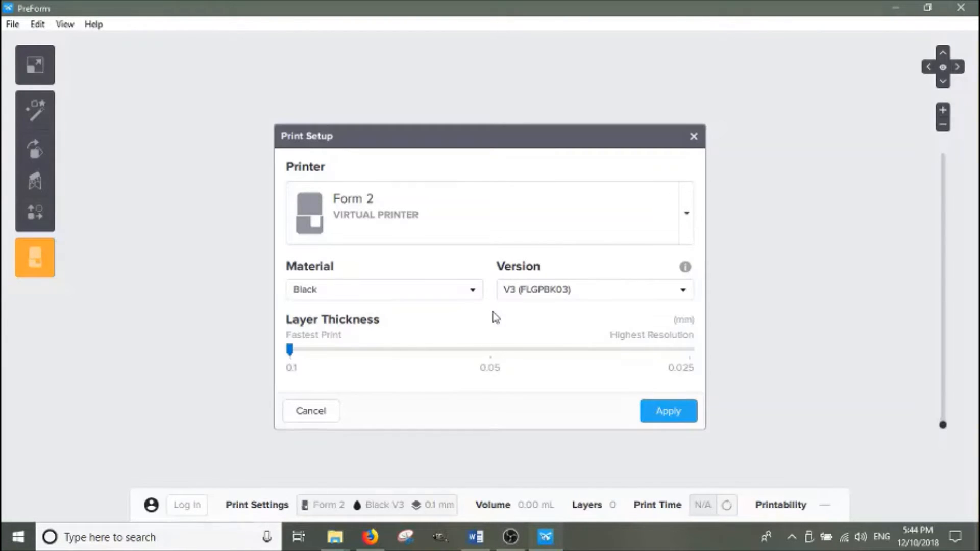
Set the print material to Durable
{"action": "left_click", "coordinate": [472, 291]}
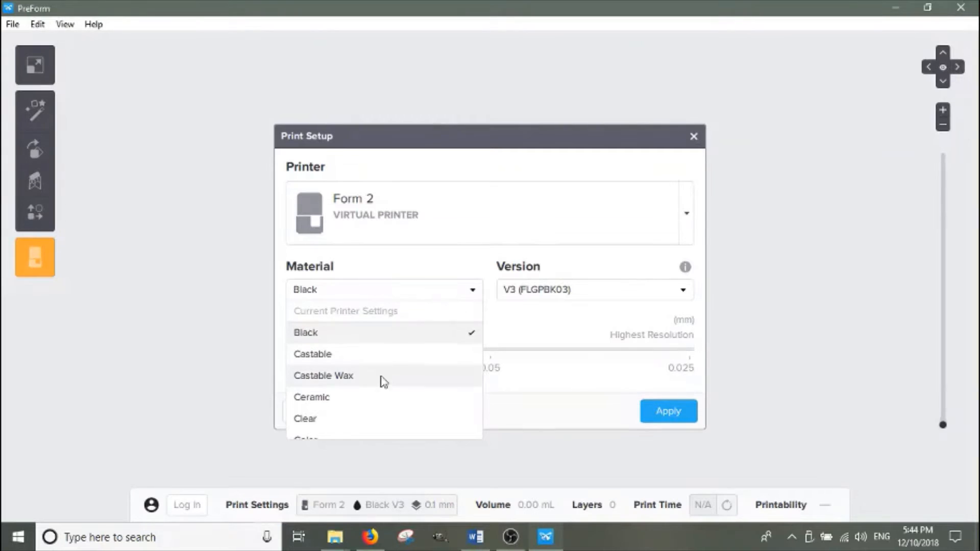
{"action": "scroll", "coordinate": [340, 424], "scroll_direction": "down", "scroll_amount": 2}
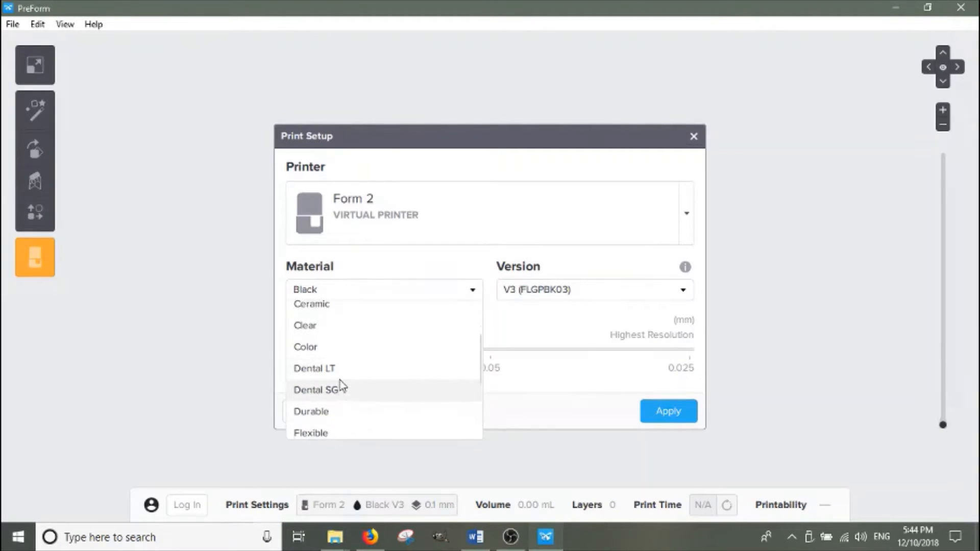
{"action": "left_click", "coordinate": [325, 412]}
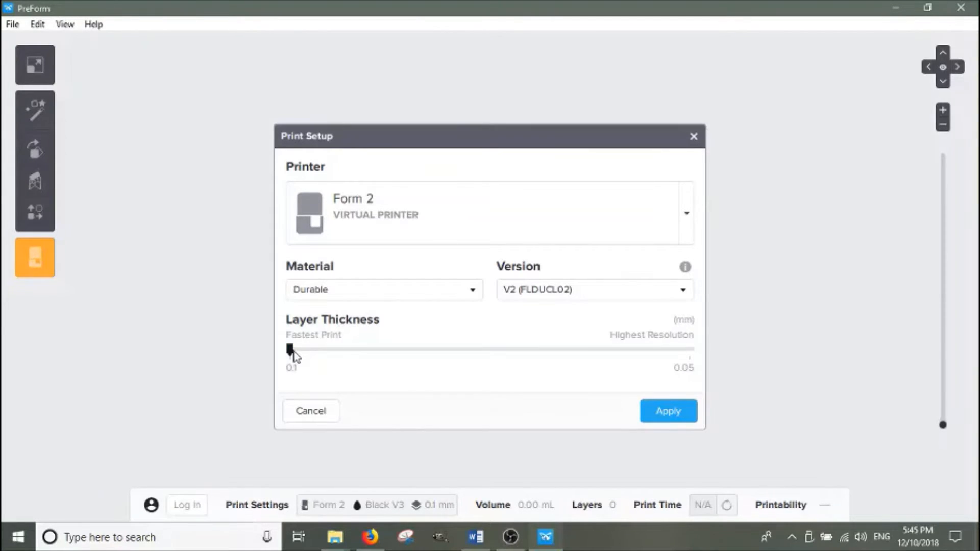
Set the layer thickness to 0.1 mm and apply the print setup
{"action": "left_click_drag", "start_coordinate": [291, 349], "coordinate": [689, 352]}
{"action": "left_click", "coordinate": [352, 350]}
{"action": "left_click", "coordinate": [668, 411]}
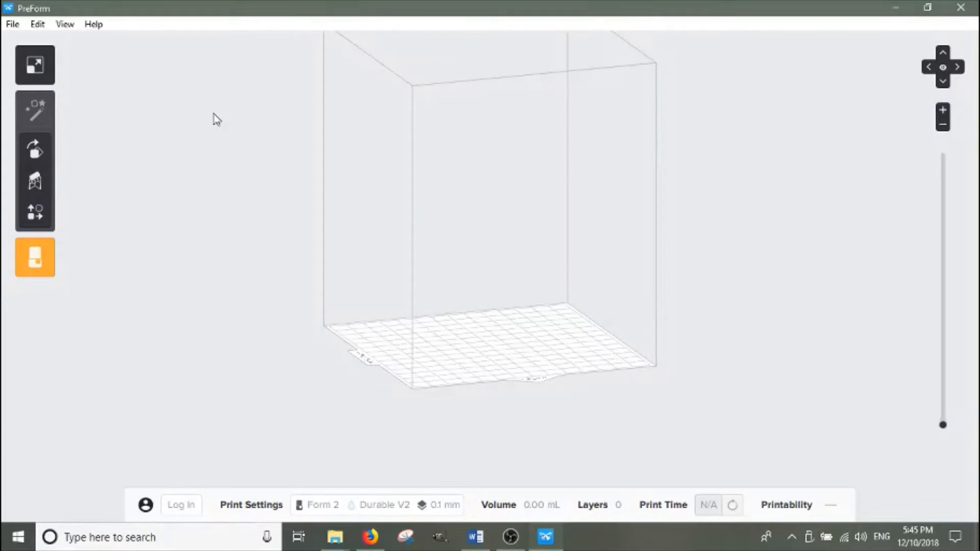
Open the bench v5, center v5 and screw v5 STL files from the Desktop, ignoring the repair prompt
{"action": "left_click", "coordinate": [11, 28]}
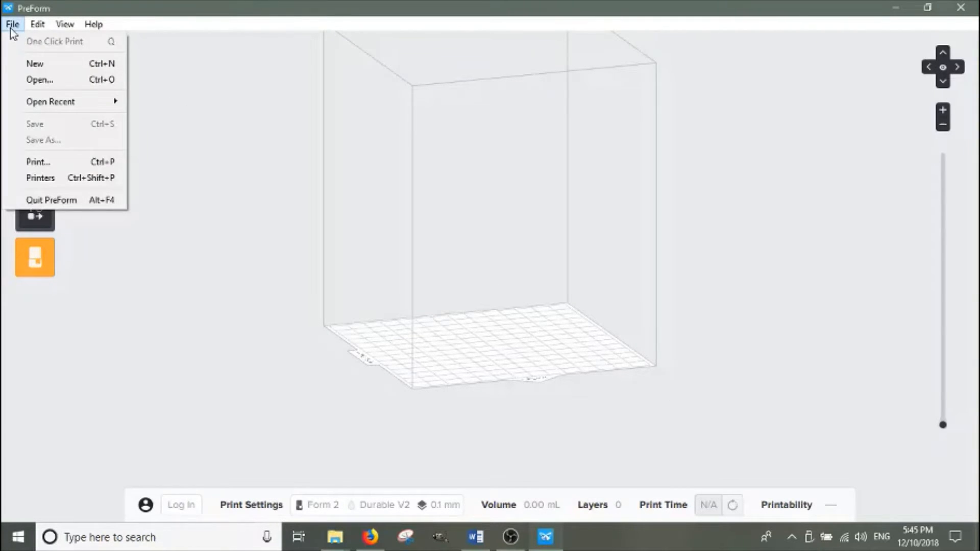
{"action": "left_click", "coordinate": [44, 80]}
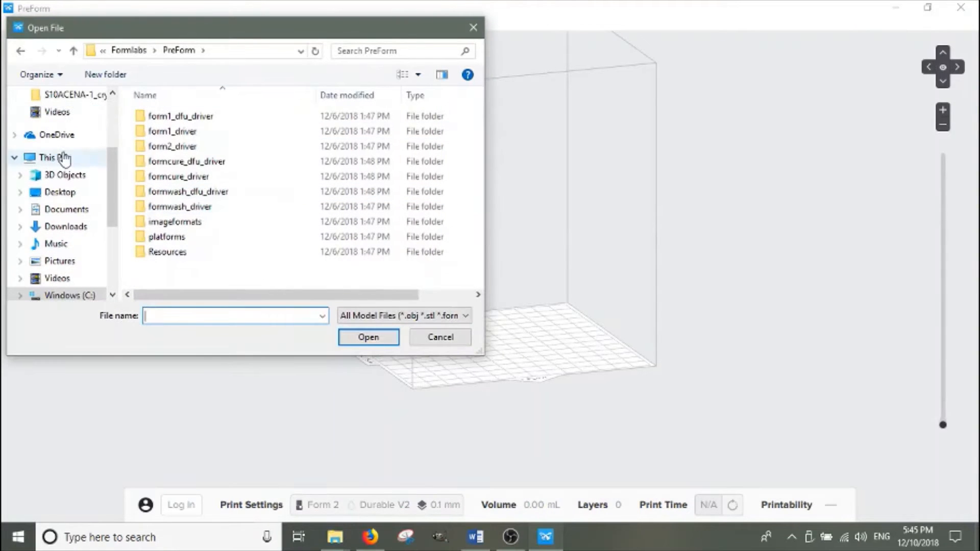
{"action": "left_click", "coordinate": [64, 194]}
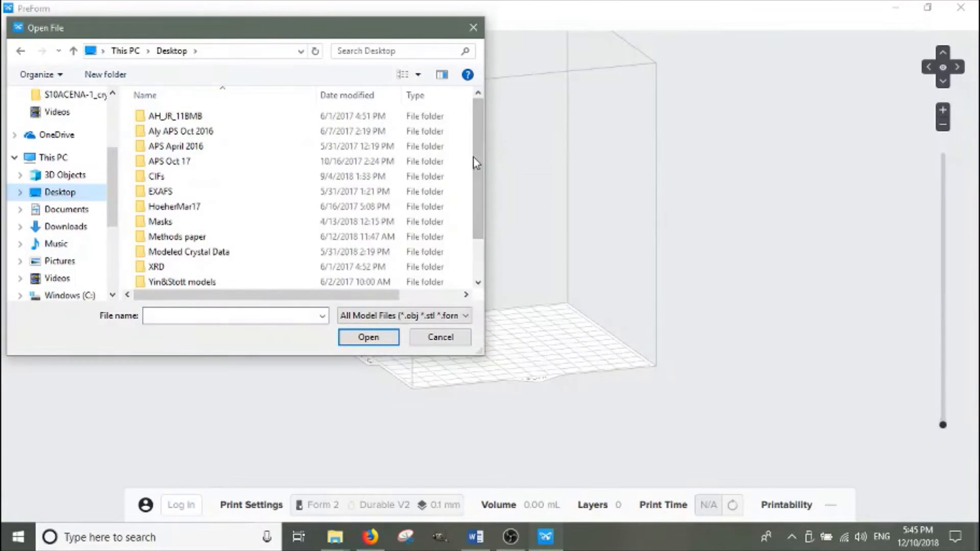
{"action": "scroll", "coordinate": [474, 157], "scroll_direction": "down", "scroll_amount": 1}
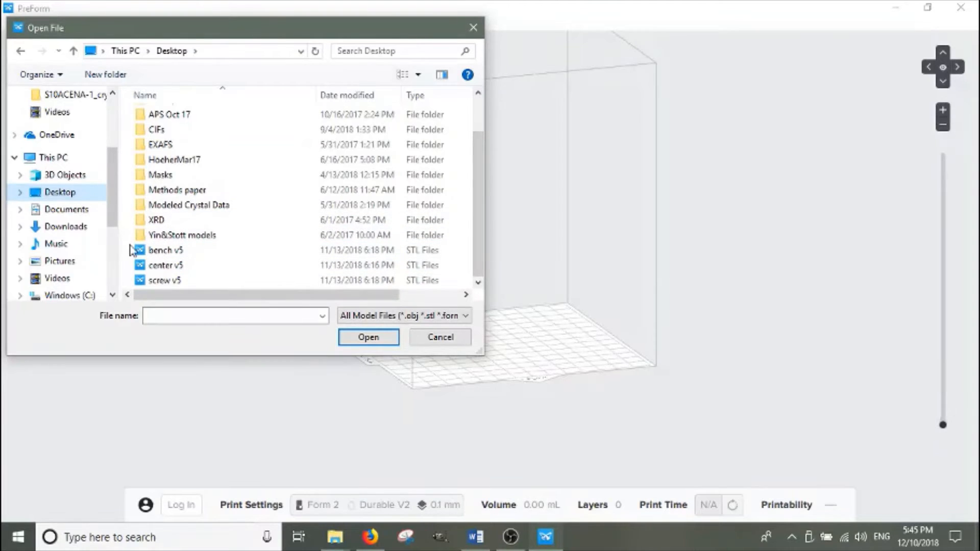
{"action": "left_click_drag", "start_coordinate": [125, 244], "coordinate": [176, 287]}
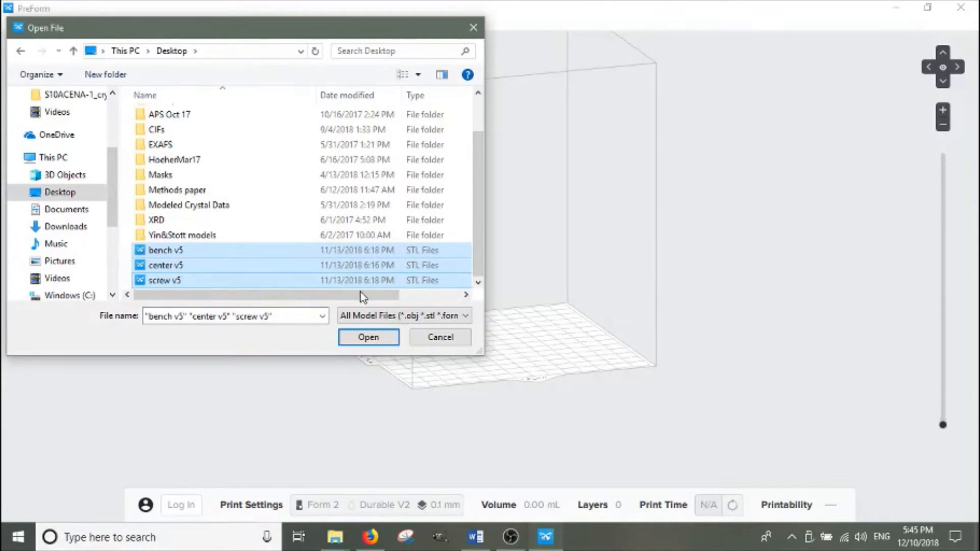
{"action": "left_click", "coordinate": [368, 335]}
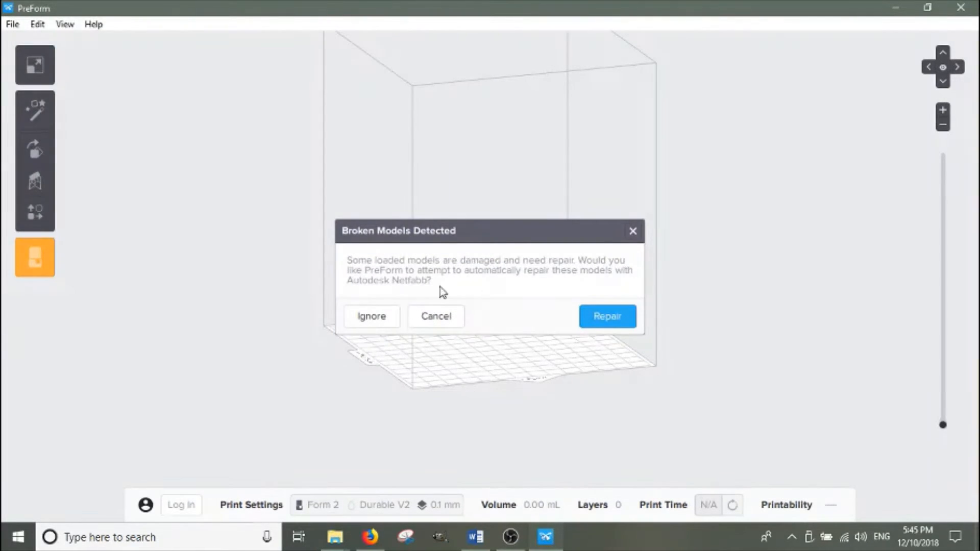
{"action": "left_click", "coordinate": [372, 317]}
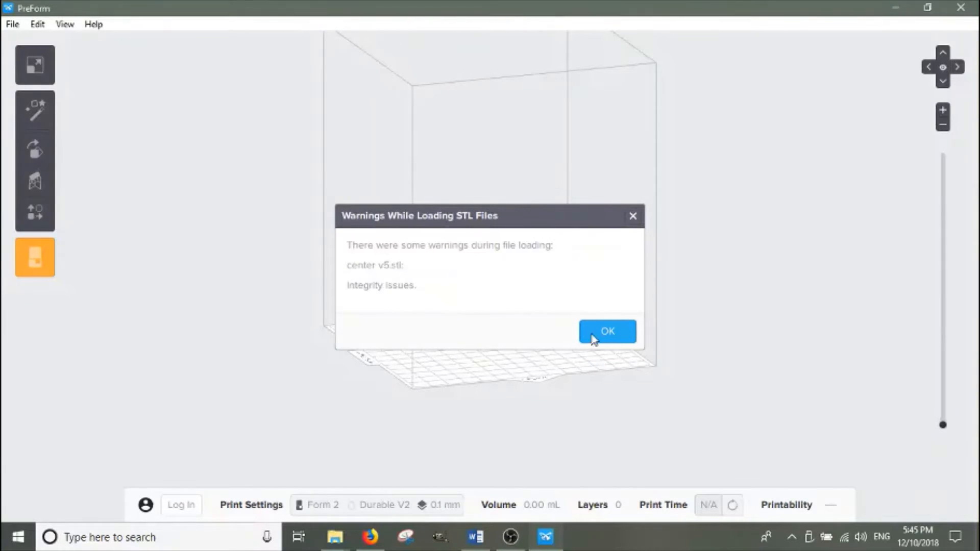
{"action": "left_click", "coordinate": [608, 333]}
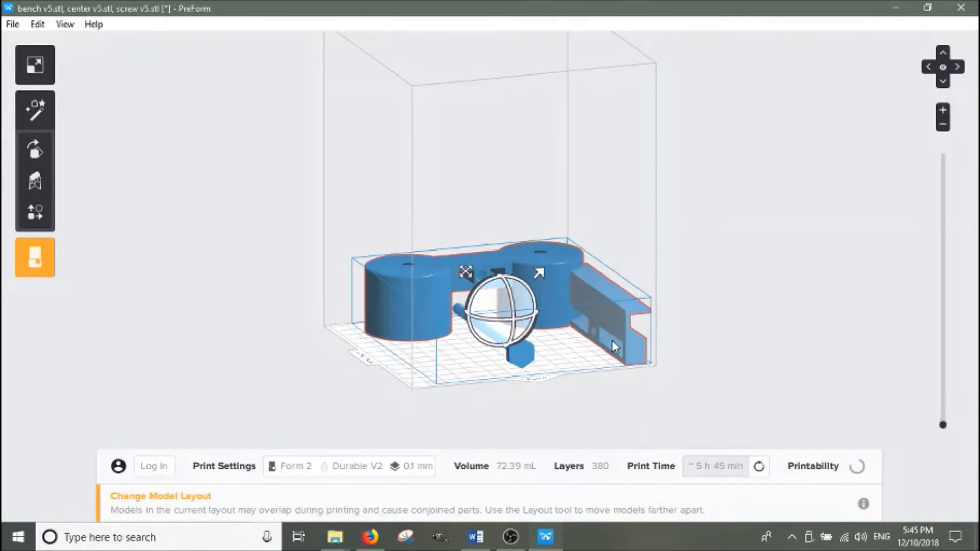
Open bench v5 from the Desktop again to add a second copy to the platform
{"action": "left_click", "coordinate": [15, 25]}
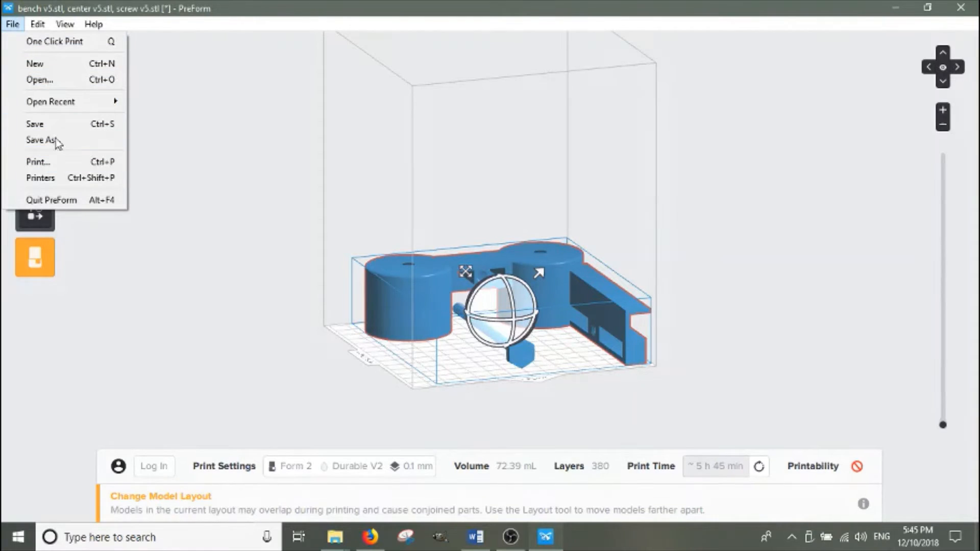
{"action": "left_click", "coordinate": [51, 81]}
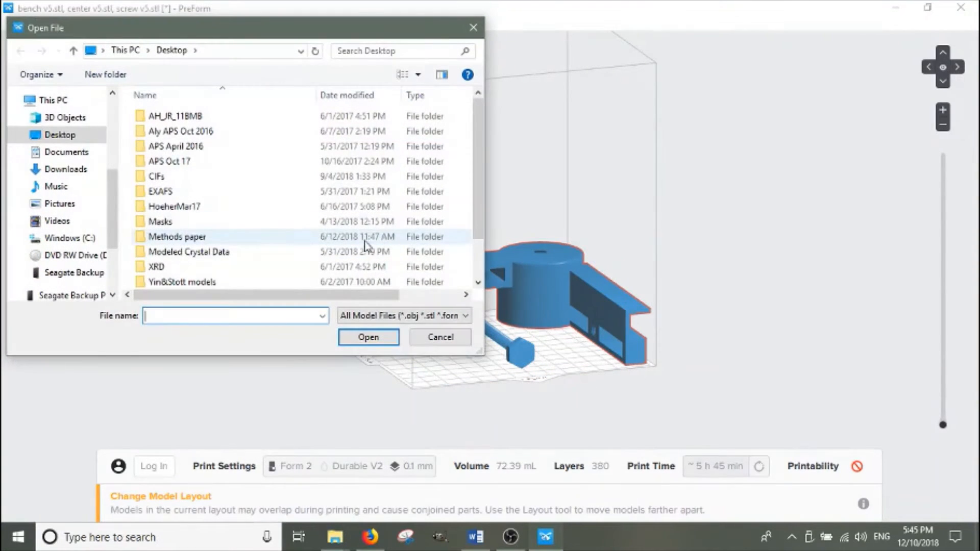
{"action": "left_click_drag", "start_coordinate": [473, 152], "coordinate": [480, 214]}
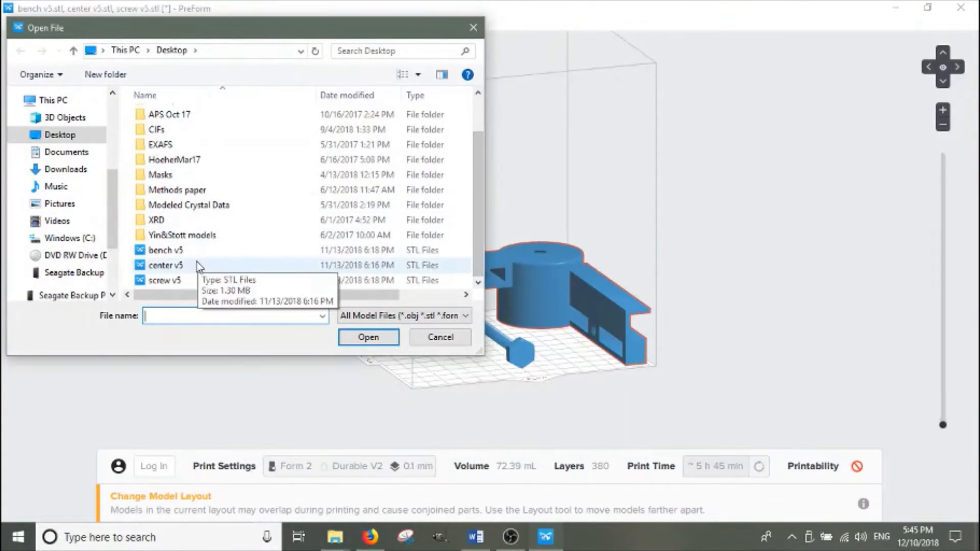
{"action": "left_click", "coordinate": [178, 251]}
{"action": "left_click", "coordinate": [354, 341]}
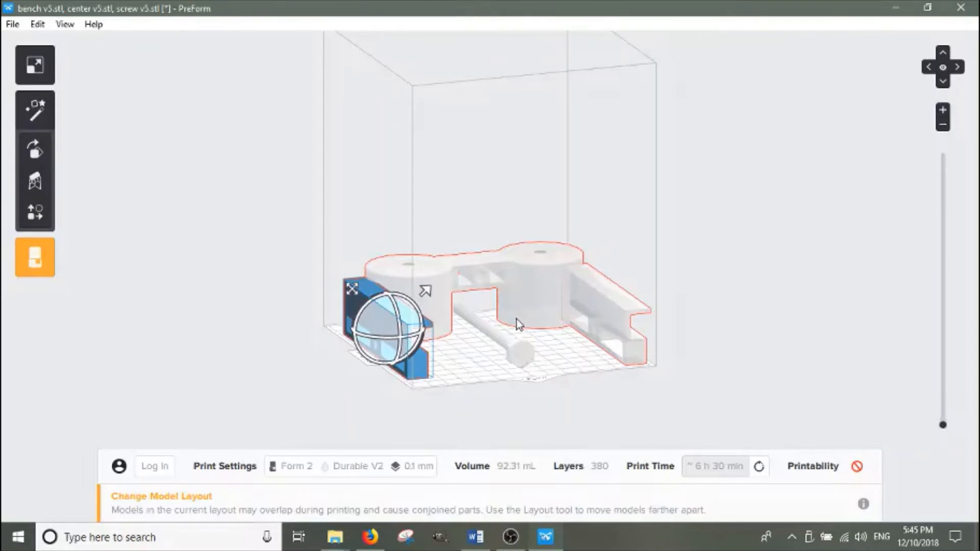
Arrange all models automatically with the Layout tool's Layout All
{"action": "left_click", "coordinate": [34, 212]}
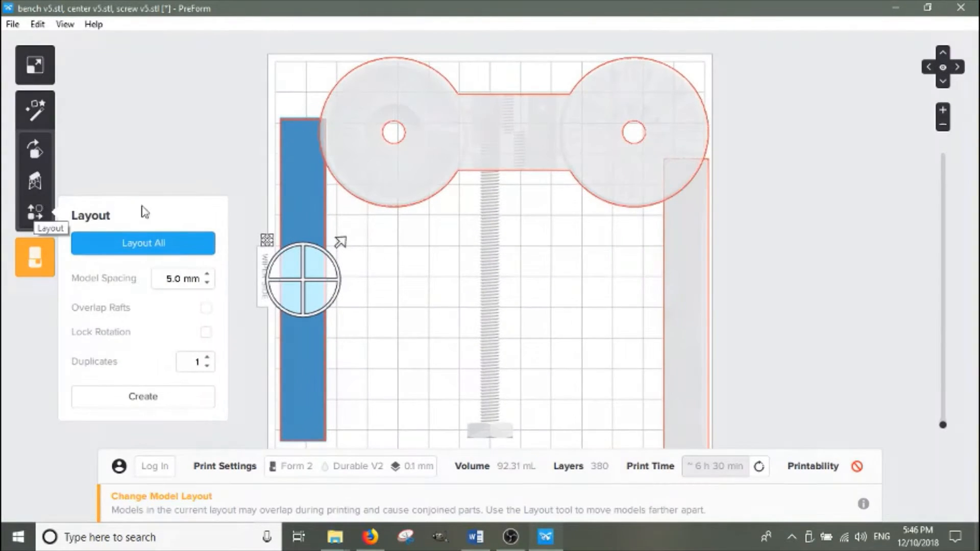
{"action": "left_click", "coordinate": [145, 244]}
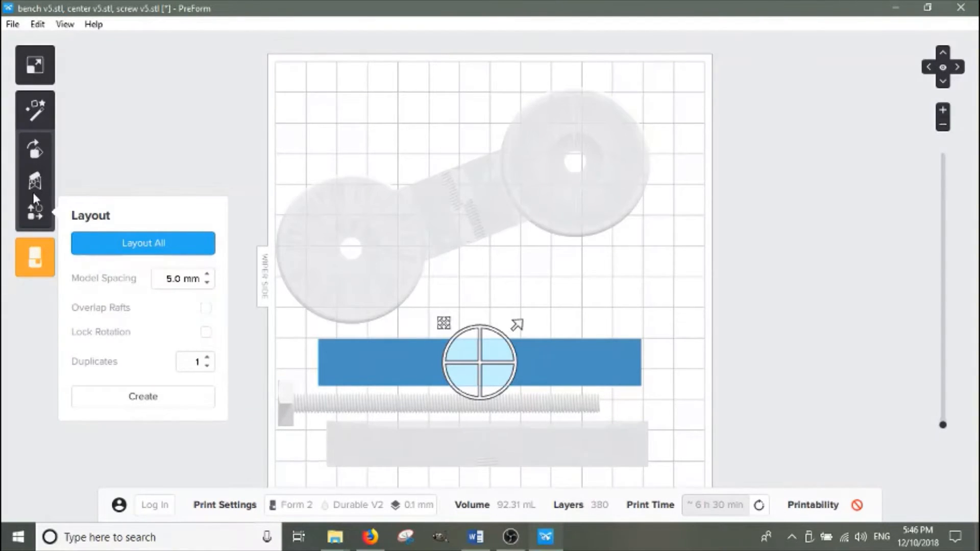
Move the bench model and the long bar toward the top of the build platform
{"action": "left_click", "coordinate": [437, 220]}
{"action": "left_click_drag", "start_coordinate": [449, 240], "coordinate": [541, 145]}
{"action": "left_click_drag", "start_coordinate": [493, 353], "coordinate": [503, 279]}
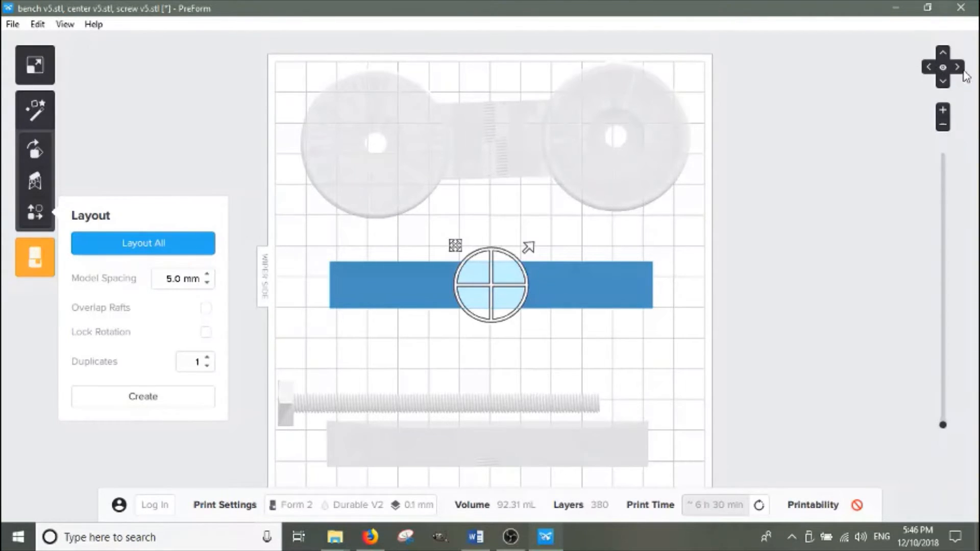
Switch to the right-side view and select the thin part near the platform's left edge
{"action": "left_click", "coordinate": [958, 67]}
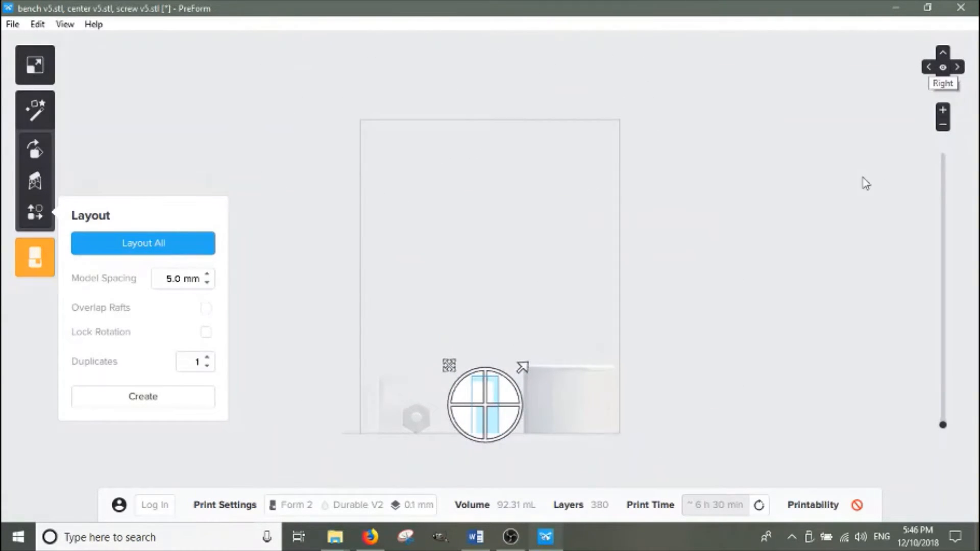
{"action": "left_click", "coordinate": [512, 383]}
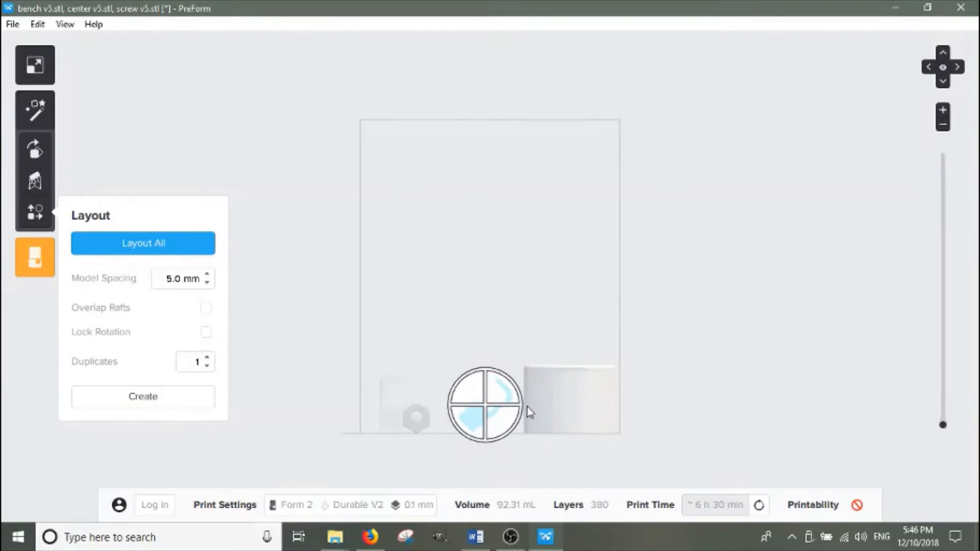
{"action": "left_click_drag", "start_coordinate": [527, 406], "coordinate": [519, 430]}
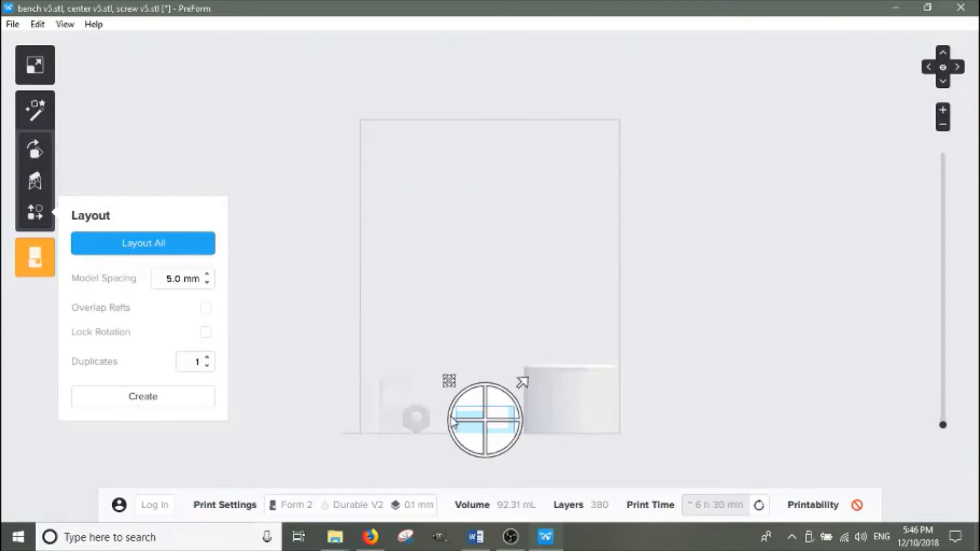
{"action": "left_click", "coordinate": [391, 416]}
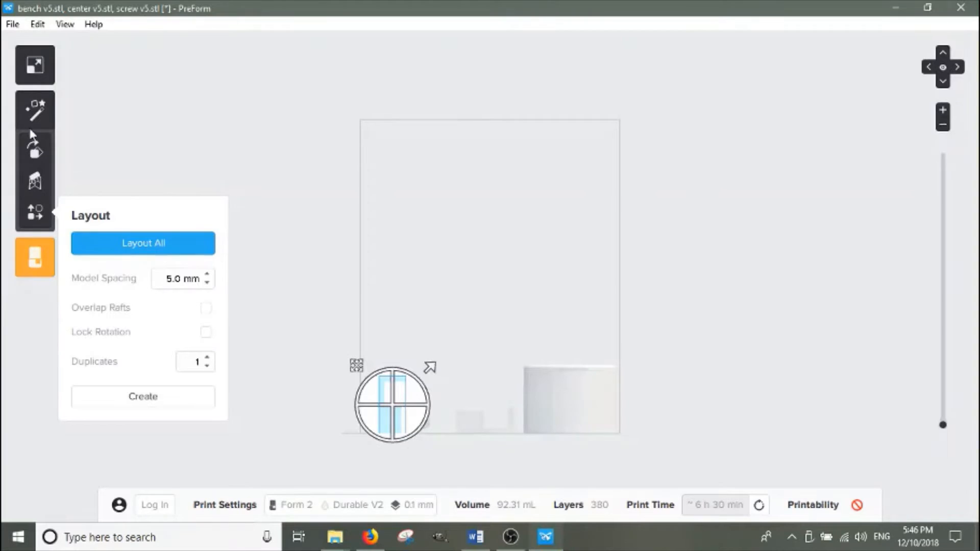
Rotate the selected part 90° about the X axis with the Orientation tool
{"action": "left_click", "coordinate": [36, 151]}
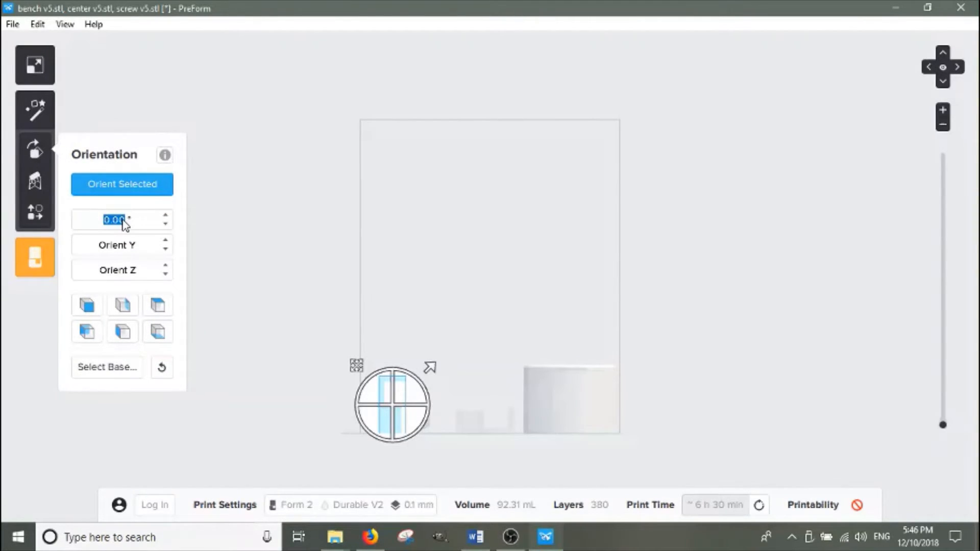
{"action": "type", "text": "90"}
{"action": "key", "text": "Return"}
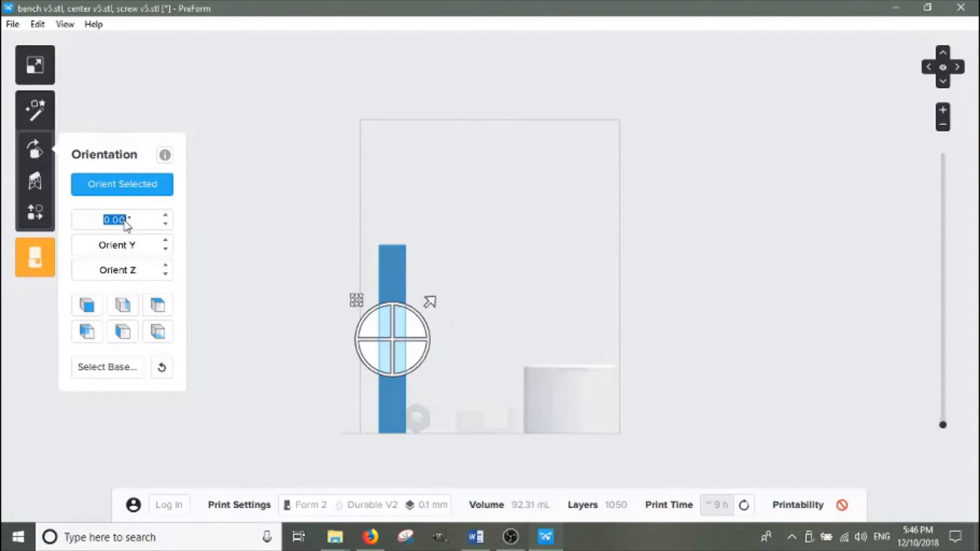
Undo the 90° X rotation of the part
{"action": "left_click", "coordinate": [267, 196]}
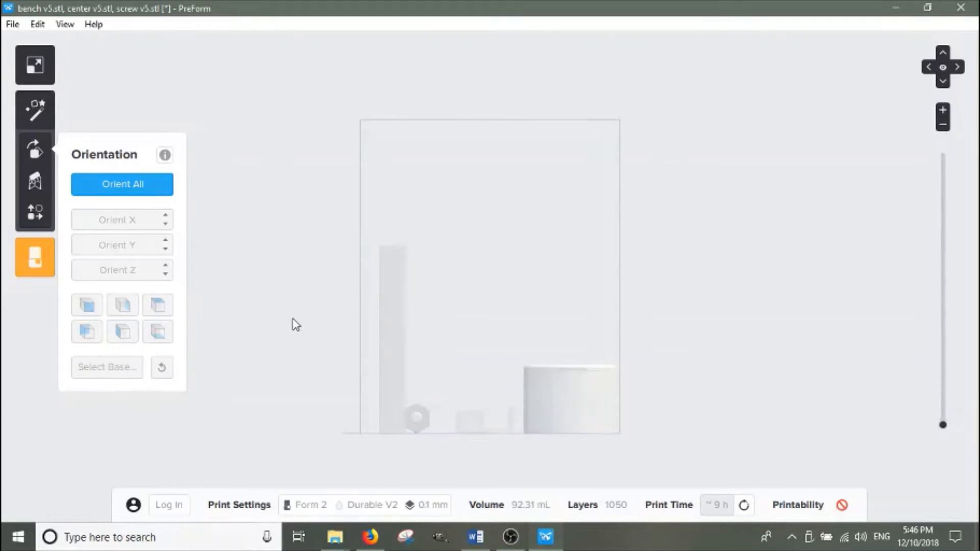
{"action": "key", "text": "ctrl+z"}
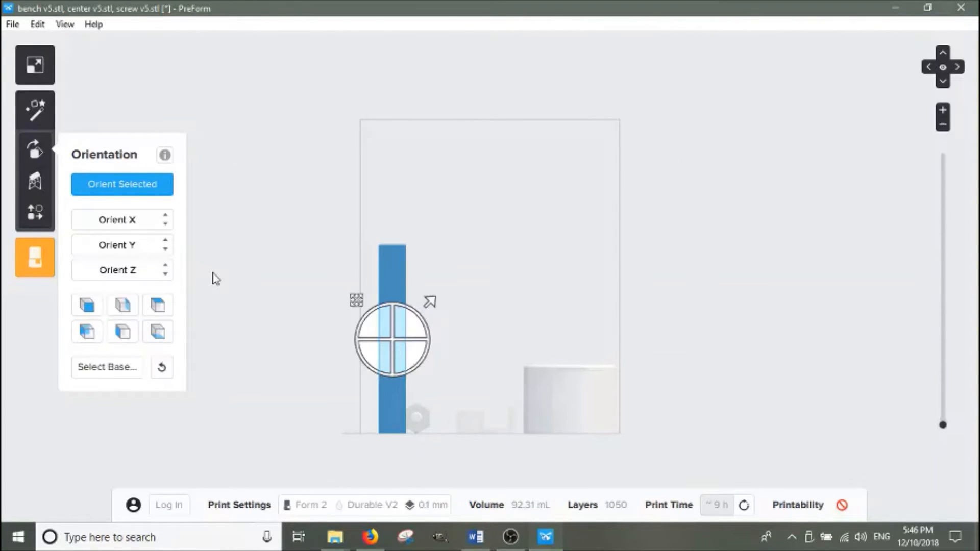
{"action": "key", "text": "ctrl+z"}
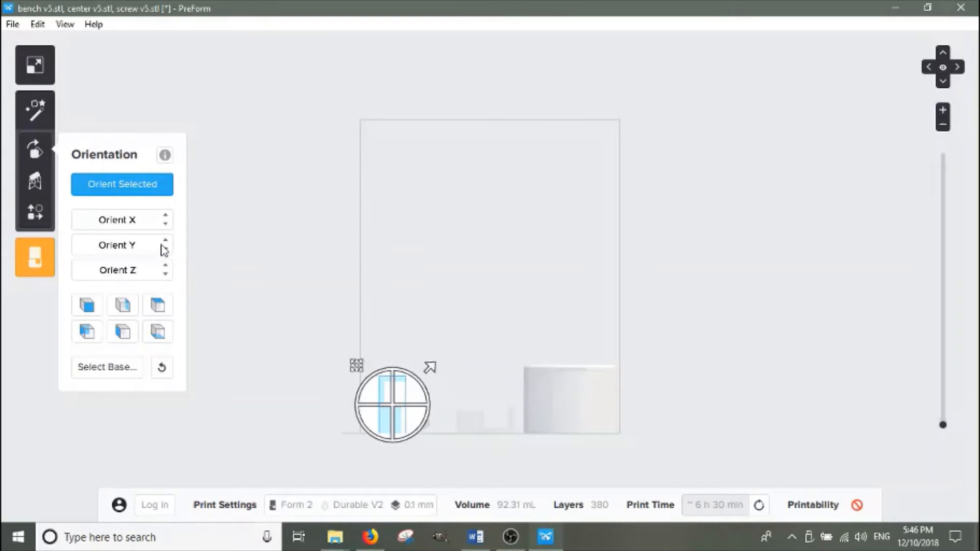
Rotate the selected part 90° about the Y axis and 90° about the Z axis
{"action": "left_click", "coordinate": [154, 250]}
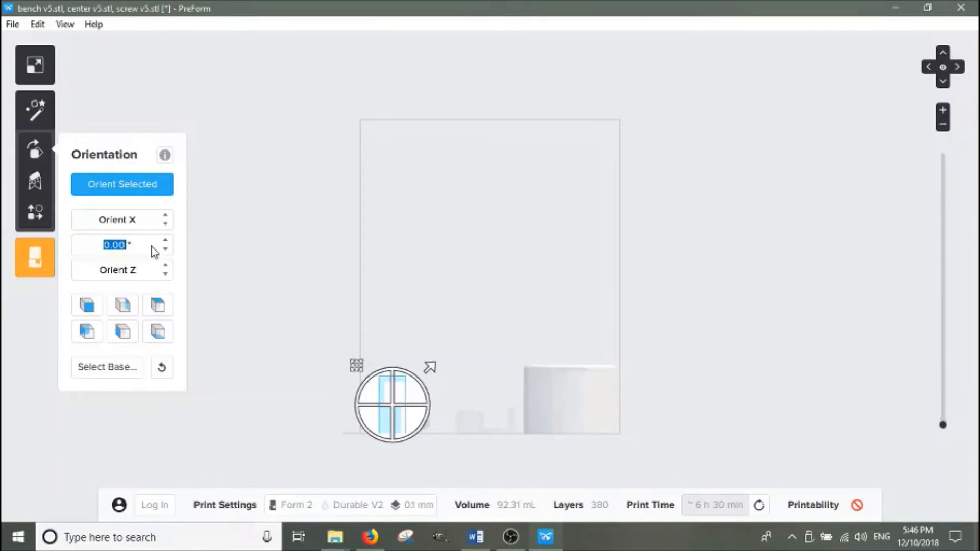
{"action": "type", "text": "90"}
{"action": "left_click", "coordinate": [141, 275]}
{"action": "type", "text": "90"}
{"action": "key", "text": "Return"}
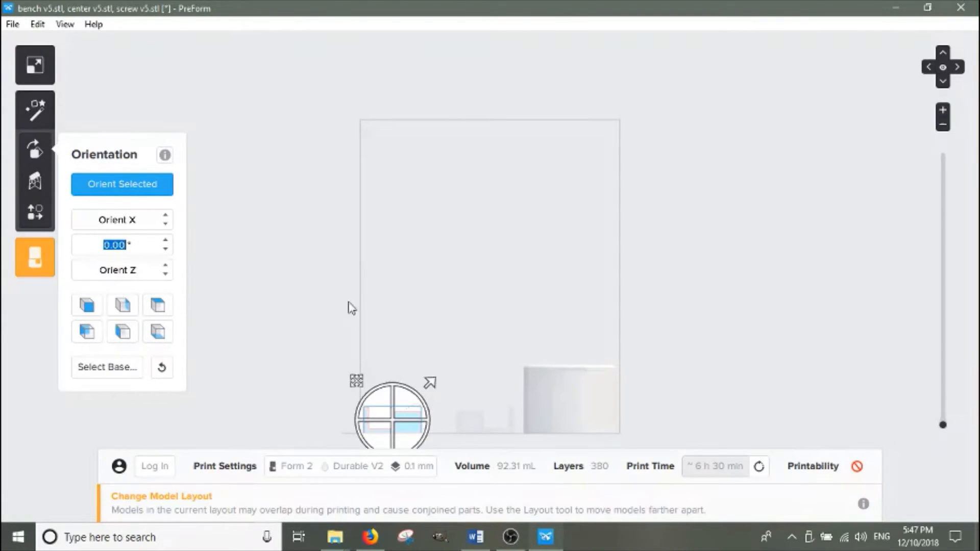
Select the screw in the top view and rotate it 90° about the X axis with the Orientation tool
{"action": "left_click", "coordinate": [943, 67]}
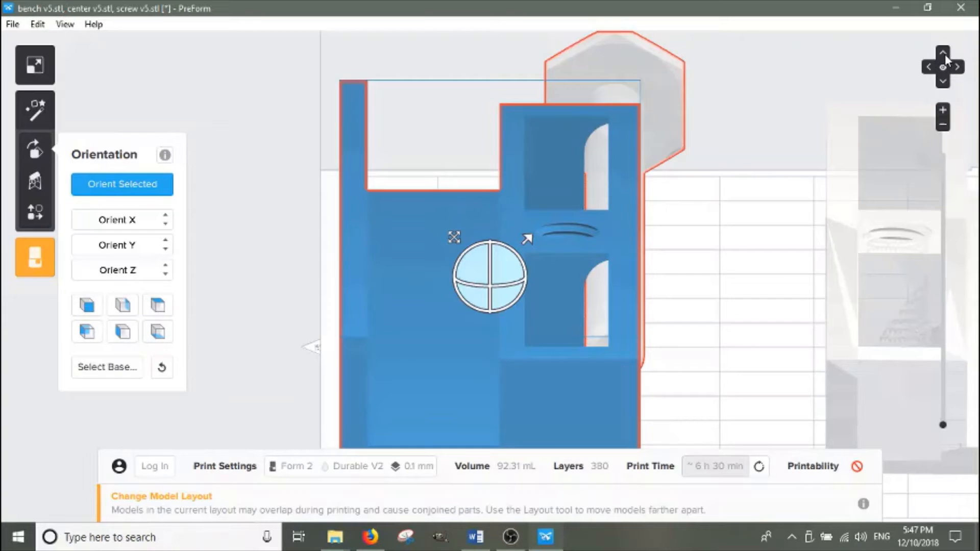
{"action": "left_click", "coordinate": [945, 54]}
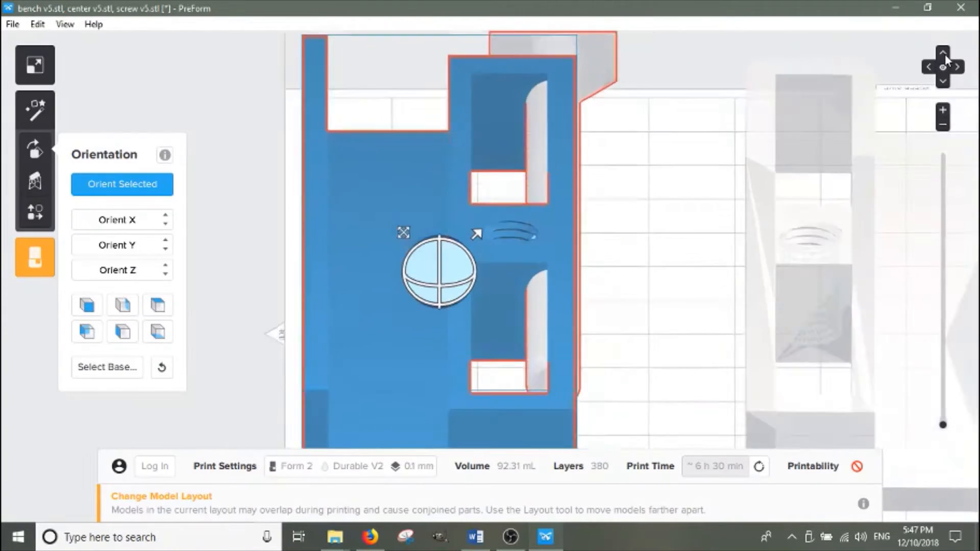
{"action": "left_click", "coordinate": [439, 171]}
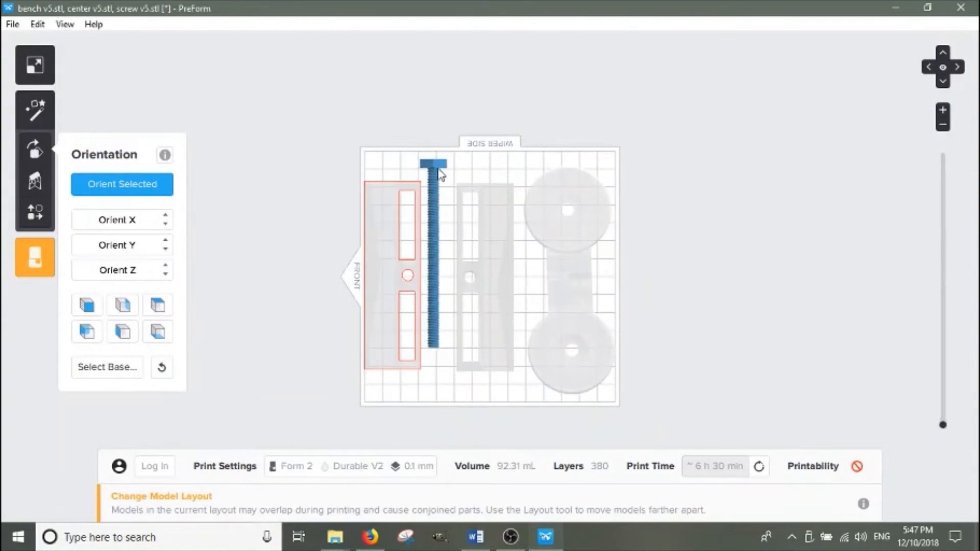
{"action": "left_click_drag", "start_coordinate": [440, 174], "coordinate": [447, 174]}
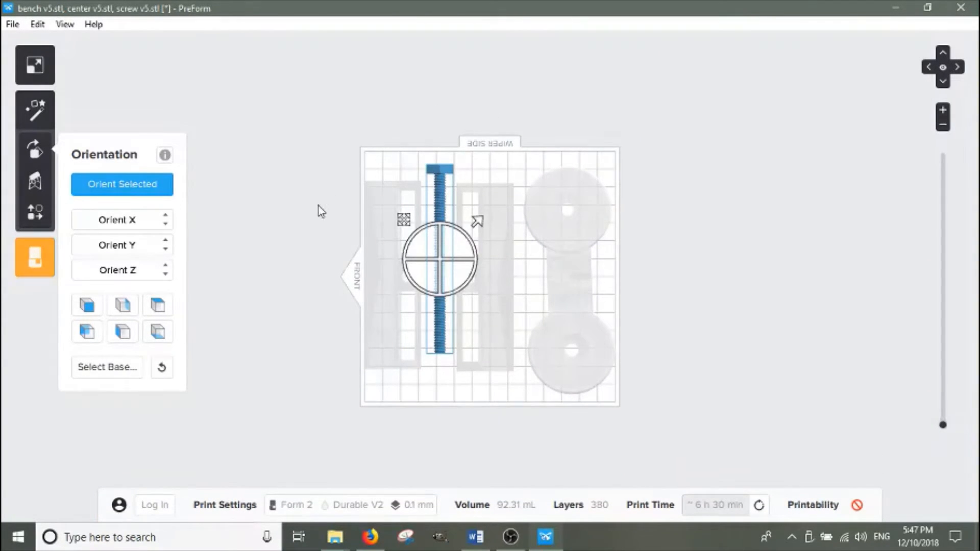
{"action": "left_click", "coordinate": [166, 216]}
{"action": "type", "text": "90"}
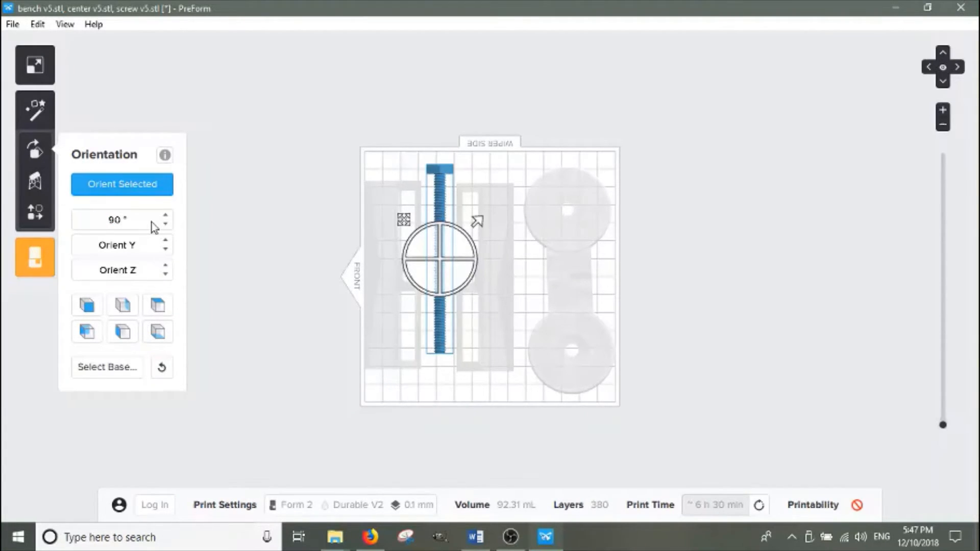
{"action": "key", "text": "Return"}
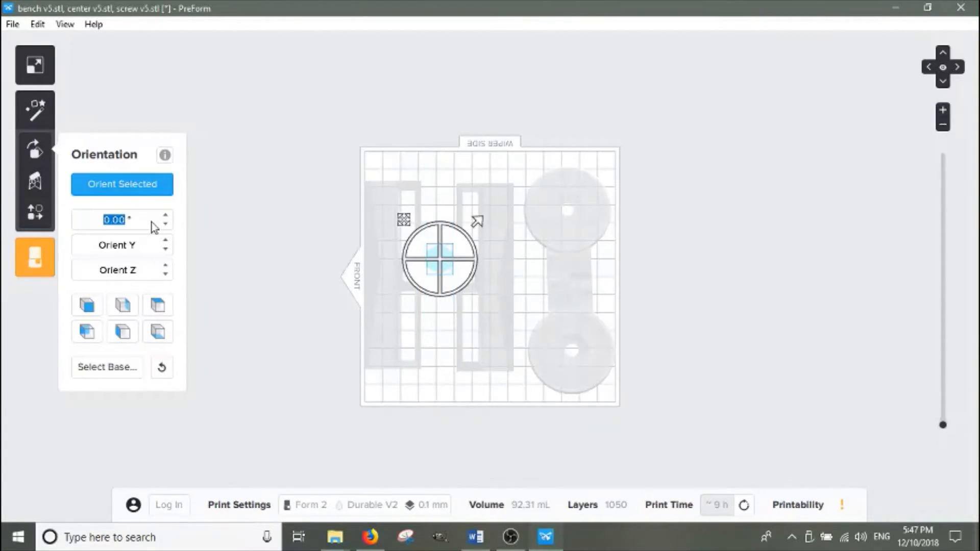
Rotate the screw 180° about the X axis
{"action": "left_click", "coordinate": [944, 82]}
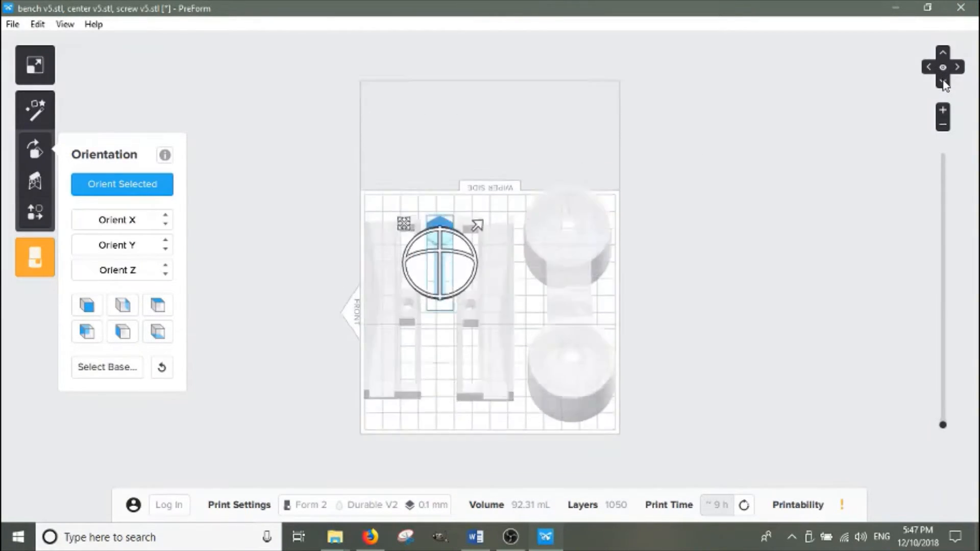
{"action": "left_click", "coordinate": [943, 82]}
{"action": "left_click", "coordinate": [120, 225]}
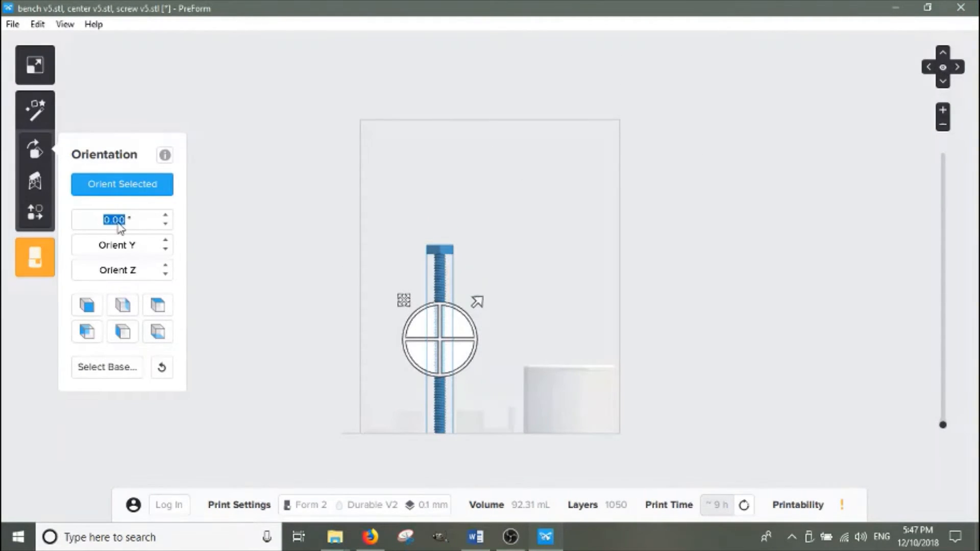
{"action": "type", "text": "180"}
{"action": "key", "text": "Return"}
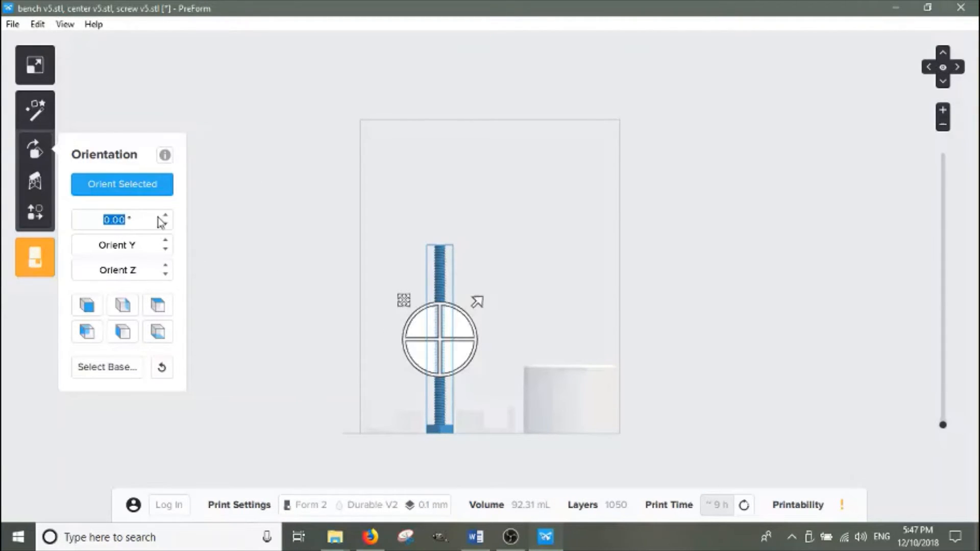
Select the part with the two round discs and rotate it 180° about the Y axis
{"action": "left_click", "coordinate": [943, 52]}
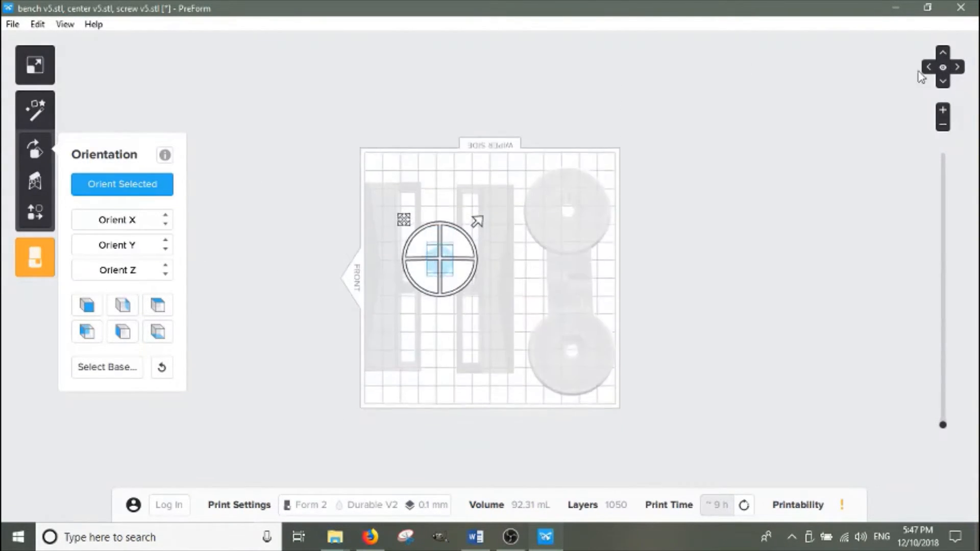
{"action": "left_click", "coordinate": [502, 303]}
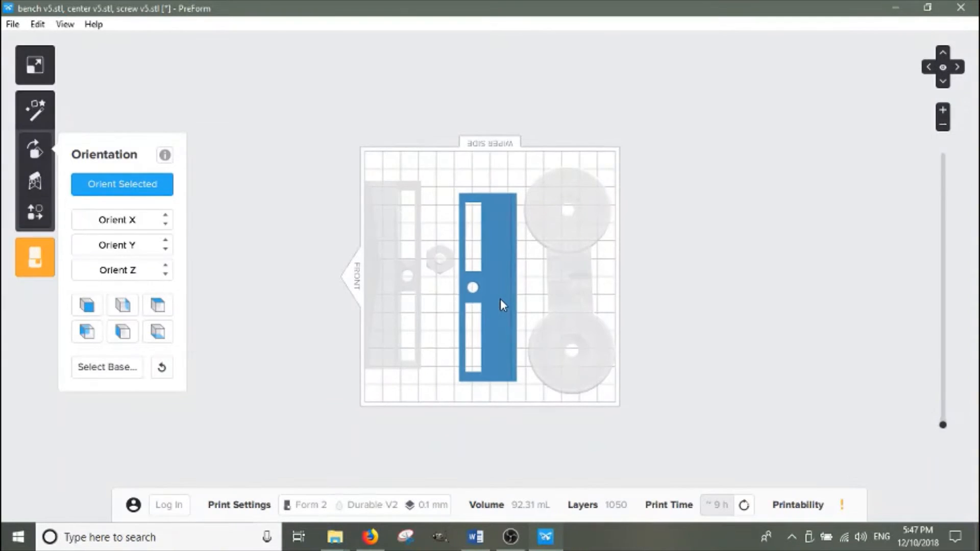
{"action": "left_click", "coordinate": [604, 195]}
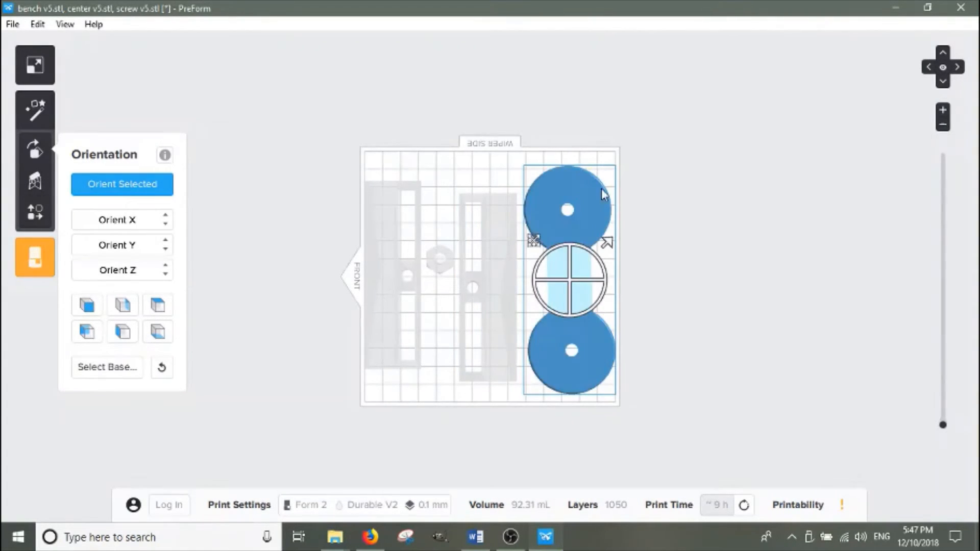
{"action": "left_click", "coordinate": [943, 82]}
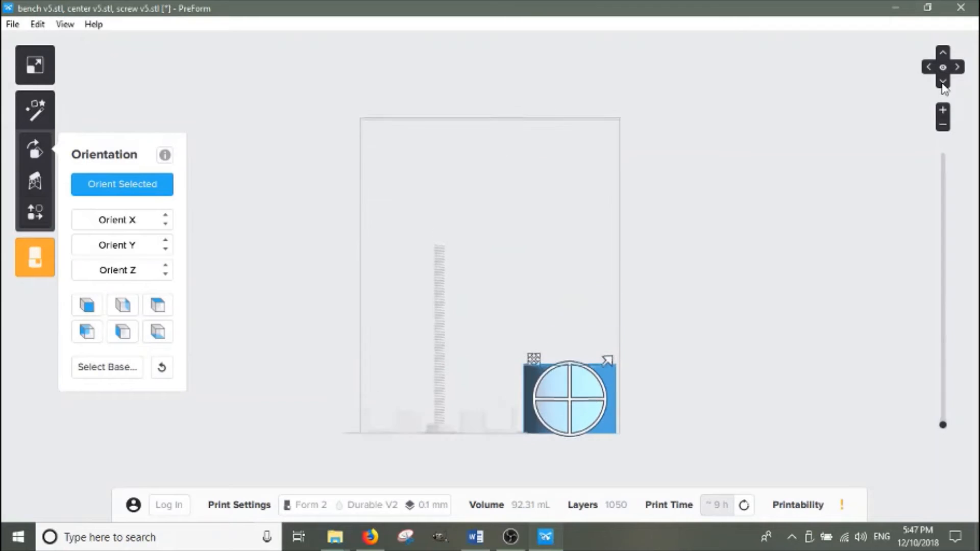
{"action": "left_click", "coordinate": [140, 244]}
{"action": "type", "text": "180"}
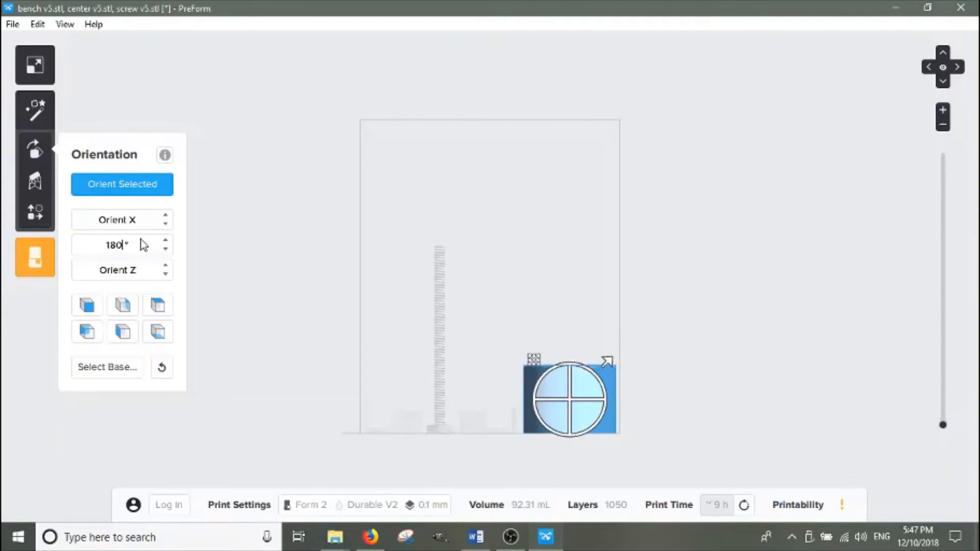
{"action": "key", "text": "Return"}
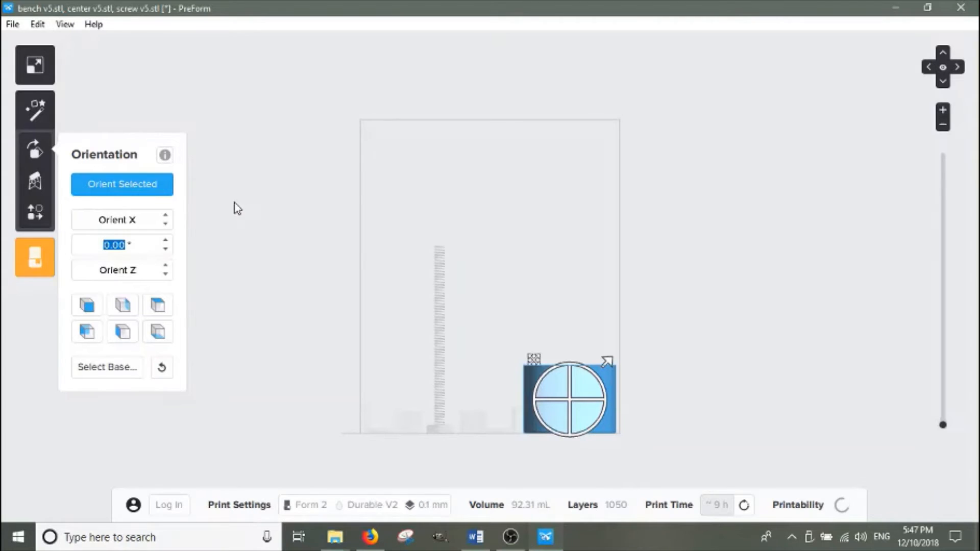
Select both long frame parts and generate supports for them with On Build Platform enabled
{"action": "left_click", "coordinate": [957, 67]}
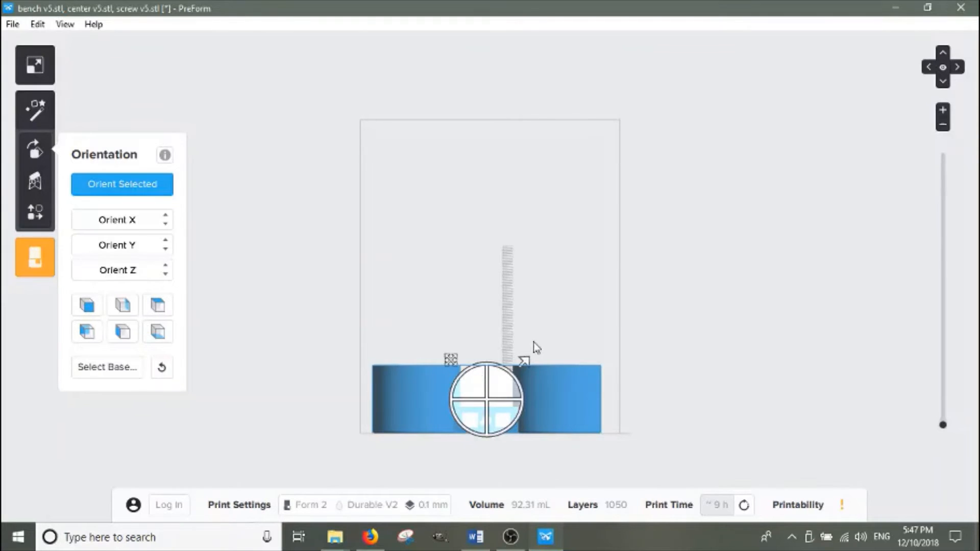
{"action": "left_click", "coordinate": [939, 71]}
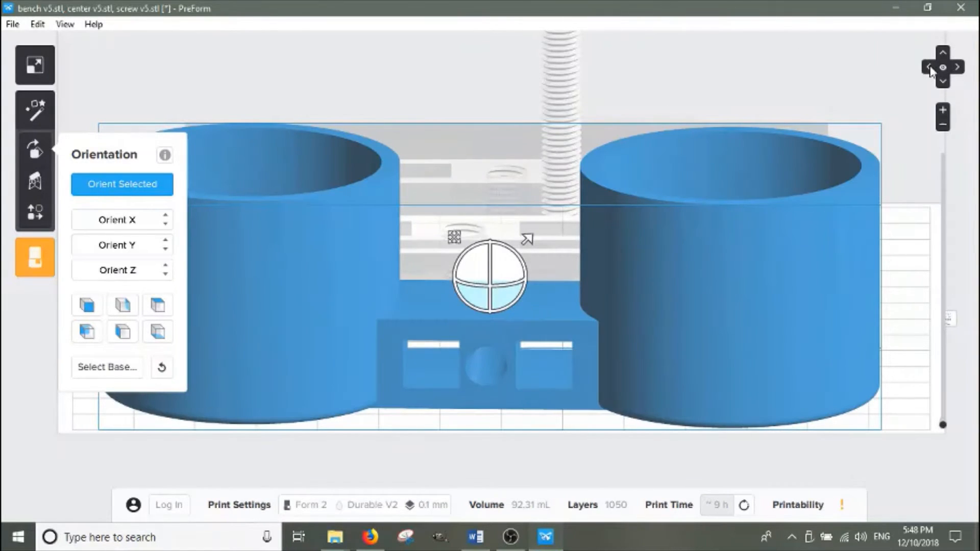
{"action": "left_click", "coordinate": [929, 68]}
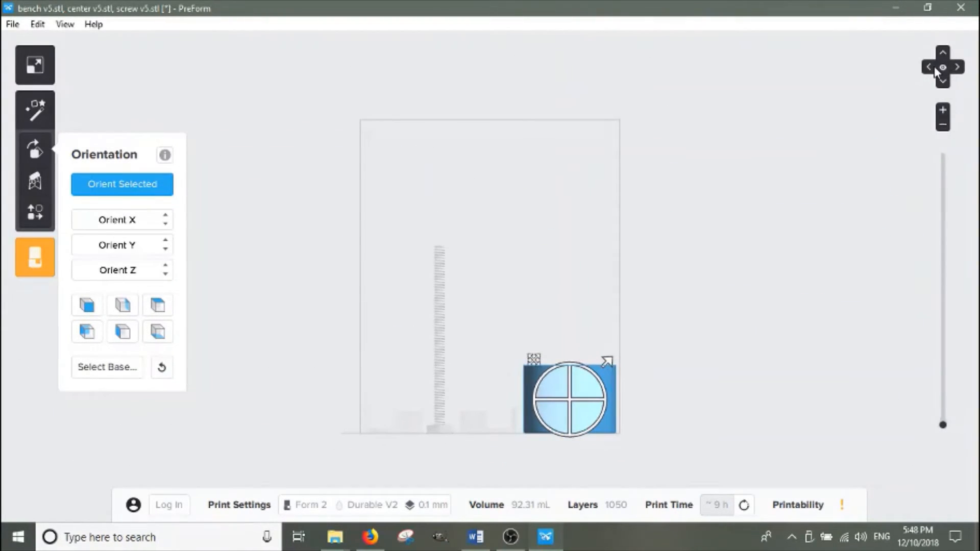
{"action": "left_click", "coordinate": [943, 53]}
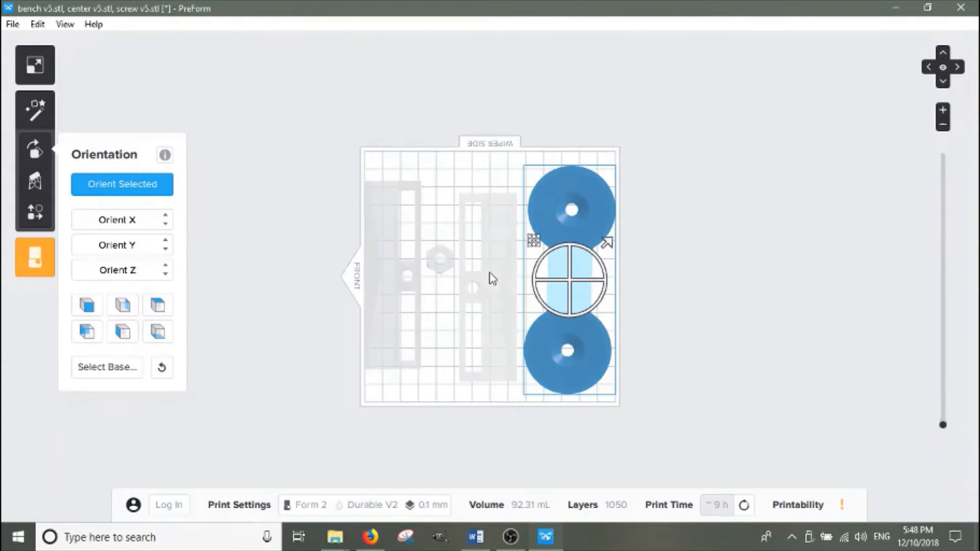
{"action": "left_click", "coordinate": [490, 294]}
{"action": "left_click", "coordinate": [381, 311]}
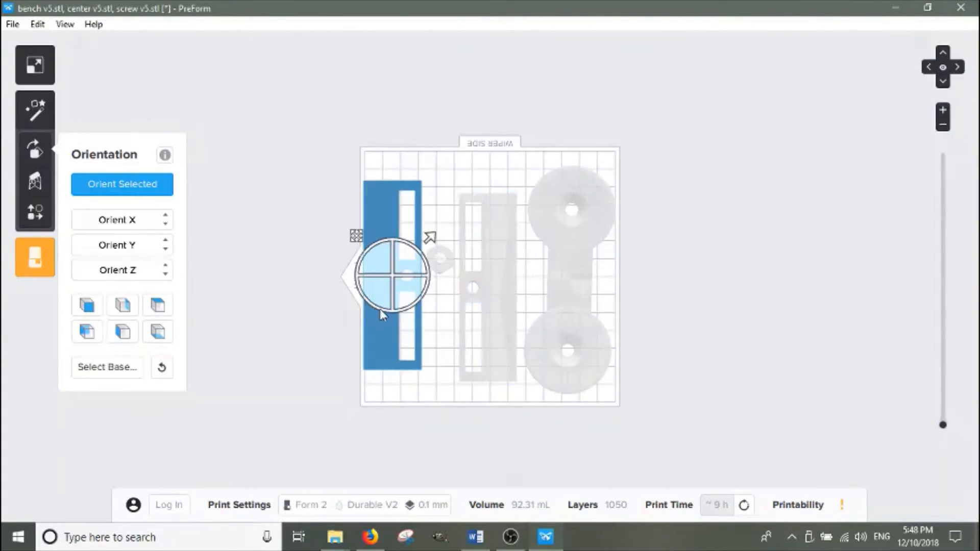
{"action": "left_click", "coordinate": [503, 285], "text": "ctrl"}
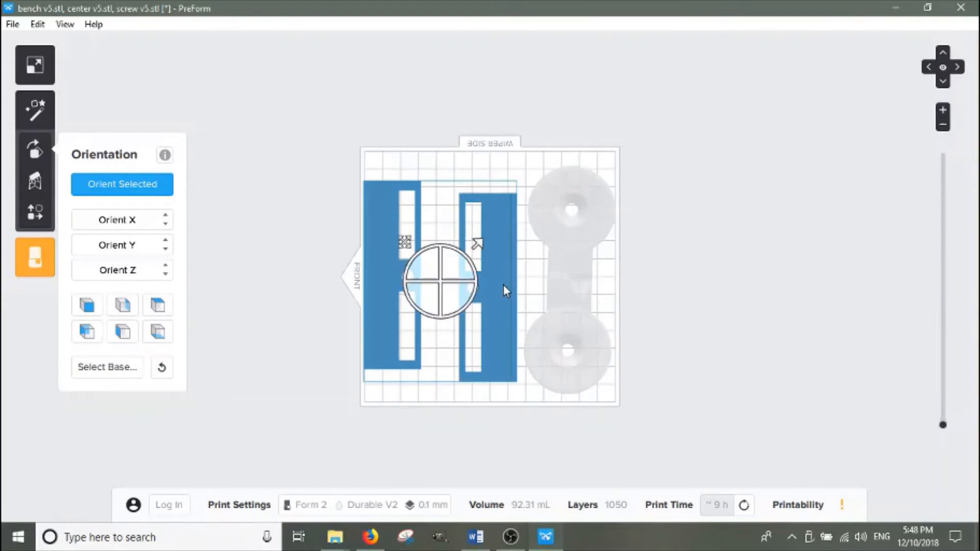
{"action": "left_click", "coordinate": [35, 182]}
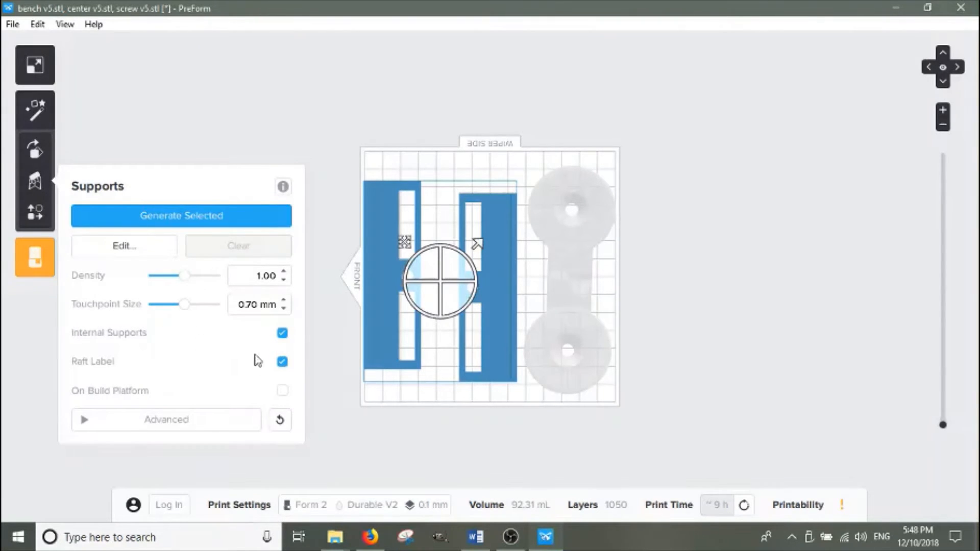
{"action": "left_click", "coordinate": [281, 395]}
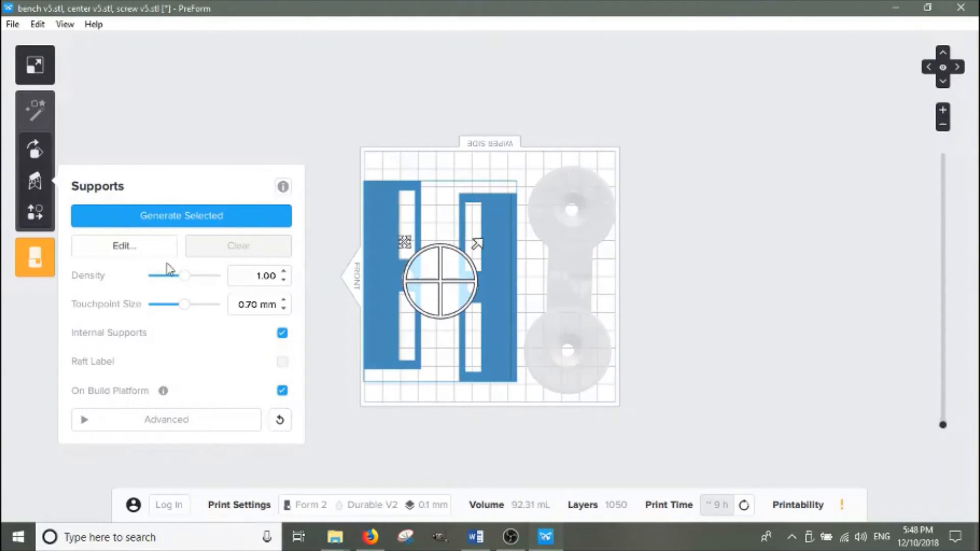
{"action": "left_click", "coordinate": [184, 218]}
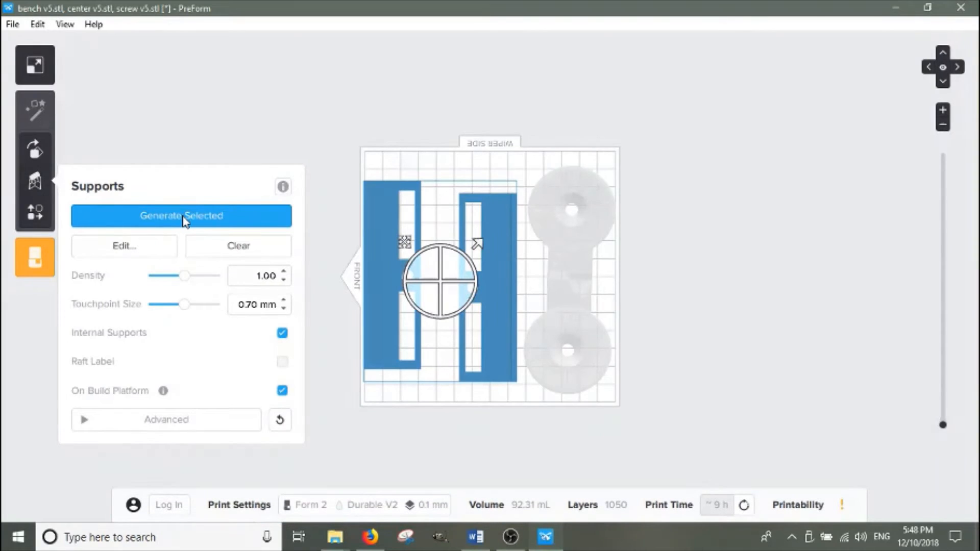
Rearrange parts with the Layout tool, moving the hex nut to the platform's edge and shifting both frame parts right
{"action": "left_click", "coordinate": [943, 81]}
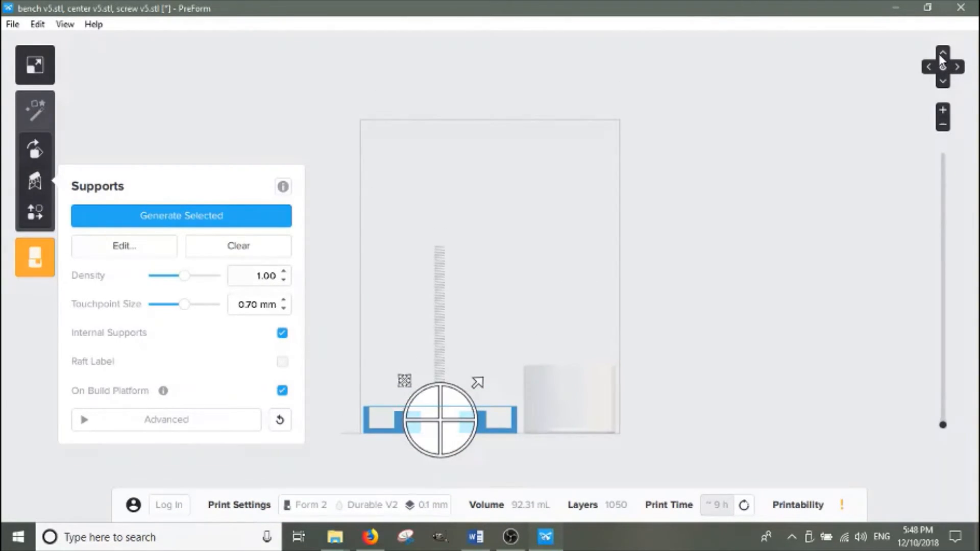
{"action": "left_click", "coordinate": [941, 52]}
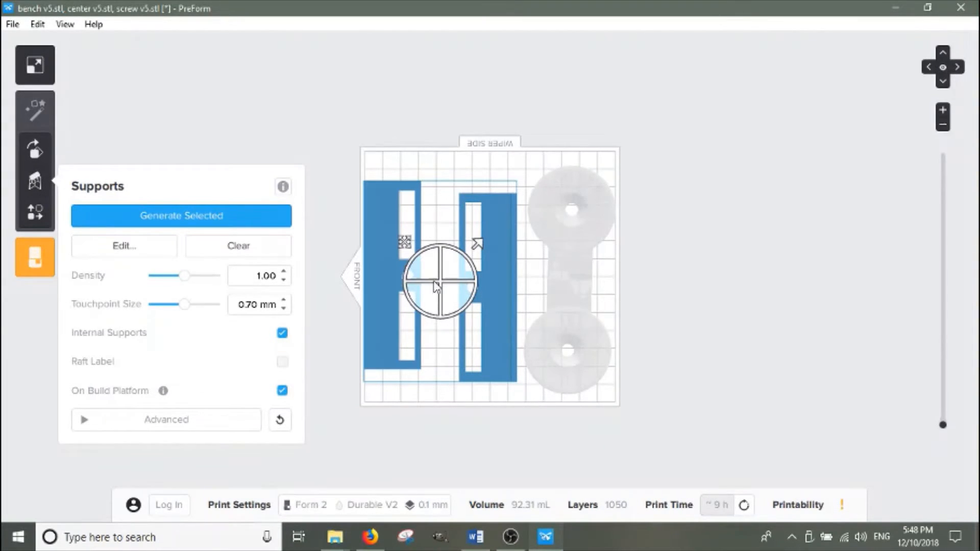
{"action": "left_click", "coordinate": [707, 389]}
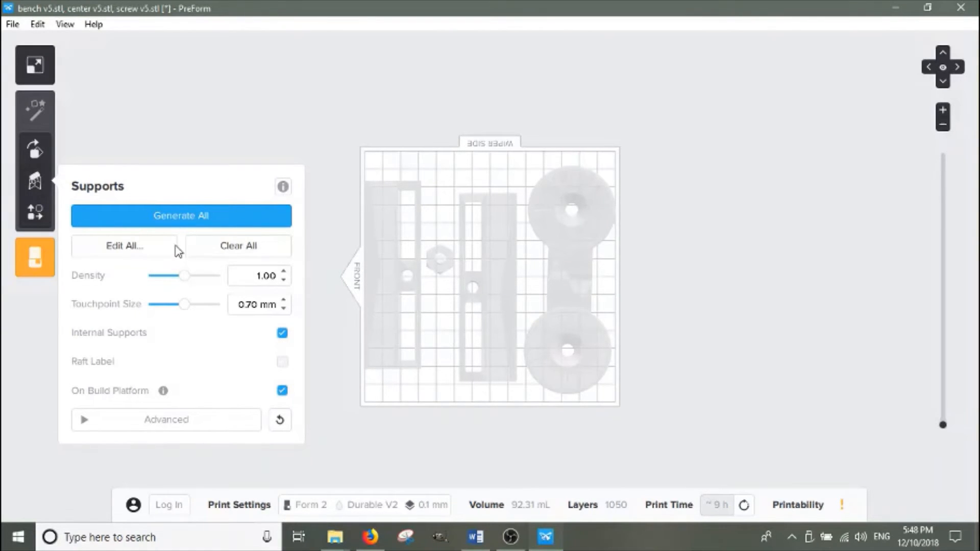
{"action": "left_click", "coordinate": [35, 212]}
{"action": "left_click", "coordinate": [504, 429]}
{"action": "left_click_drag", "start_coordinate": [504, 424], "coordinate": [508, 428]}
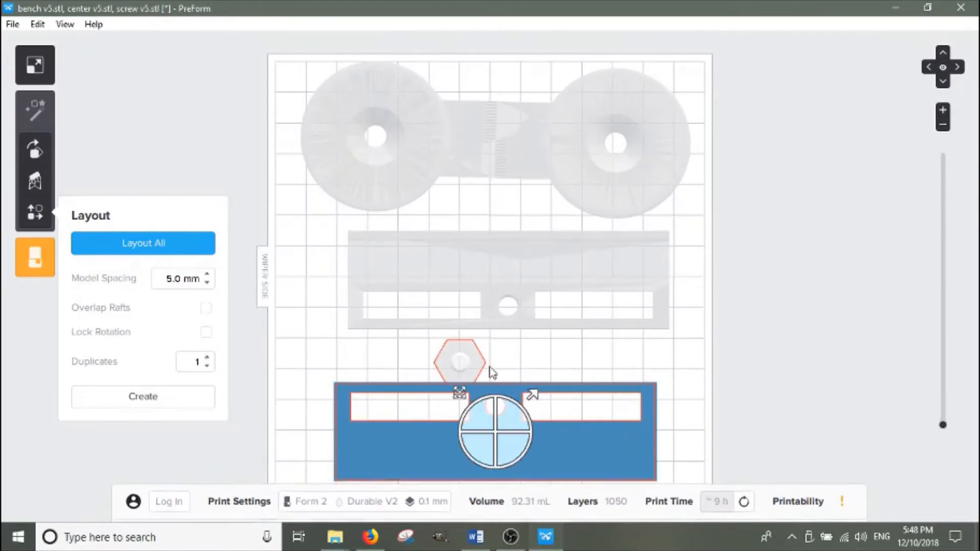
{"action": "left_click_drag", "start_coordinate": [467, 359], "coordinate": [315, 338]}
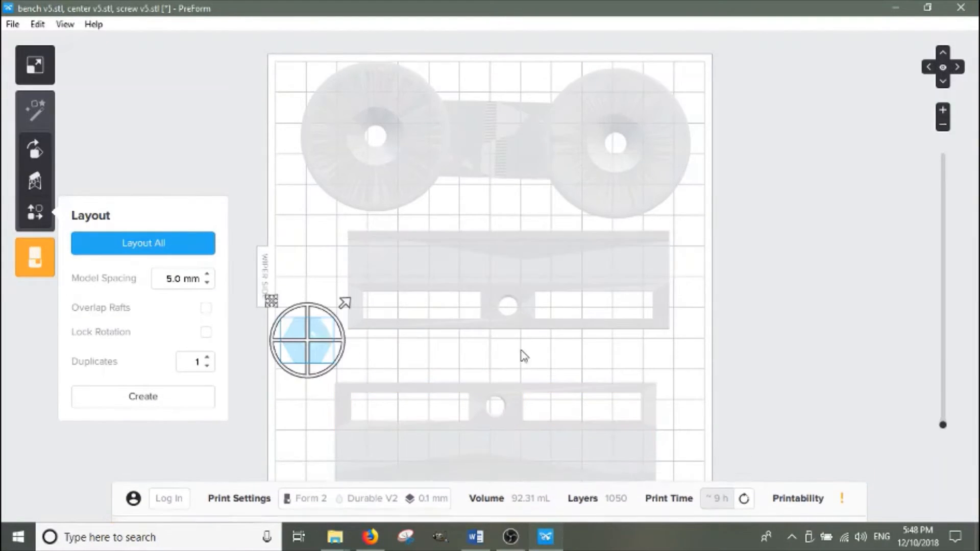
{"action": "left_click_drag", "start_coordinate": [522, 438], "coordinate": [564, 427]}
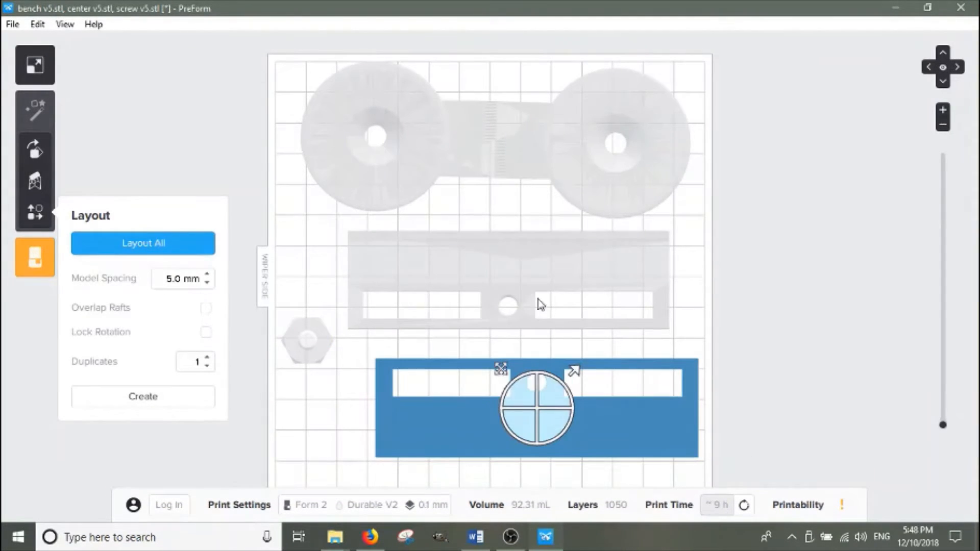
{"action": "left_click_drag", "start_coordinate": [521, 278], "coordinate": [547, 284]}
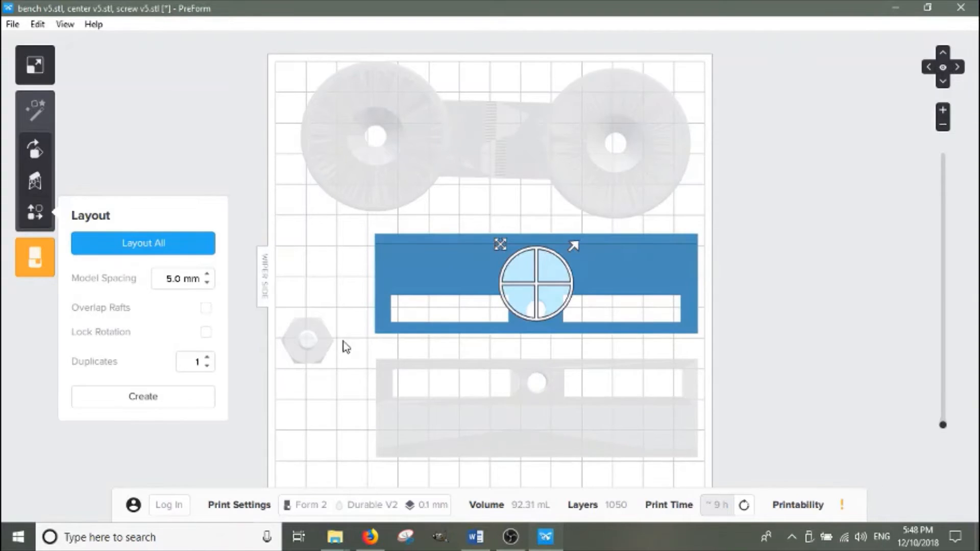
{"action": "left_click_drag", "start_coordinate": [313, 359], "coordinate": [339, 359]}
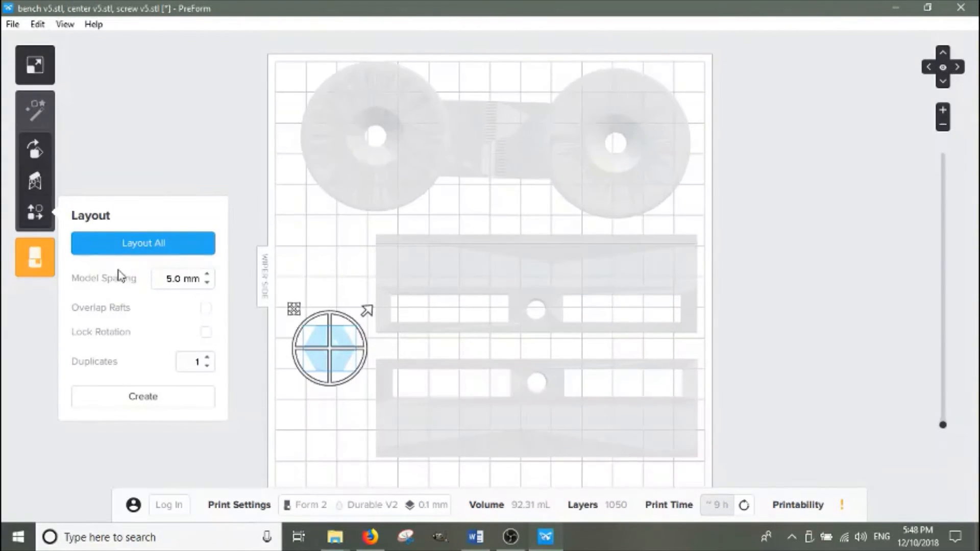
Generate supports for the selected hex nut directly on the build platform
{"action": "left_click", "coordinate": [35, 182]}
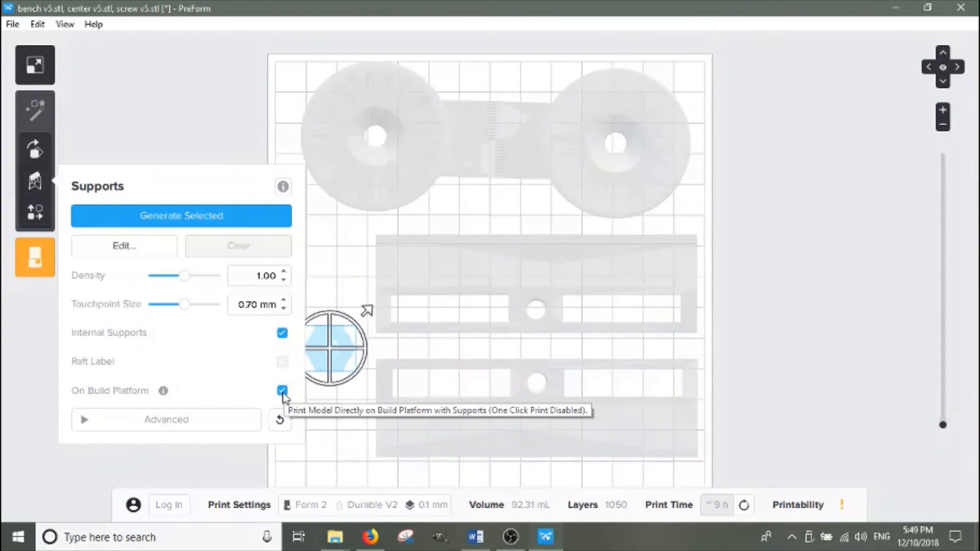
{"action": "left_click", "coordinate": [173, 216]}
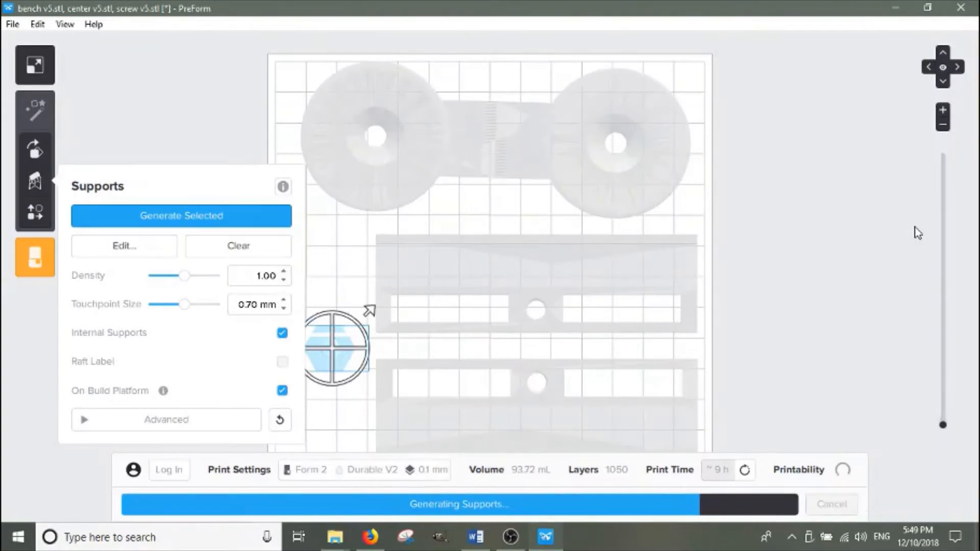
{"action": "left_click", "coordinate": [930, 67]}
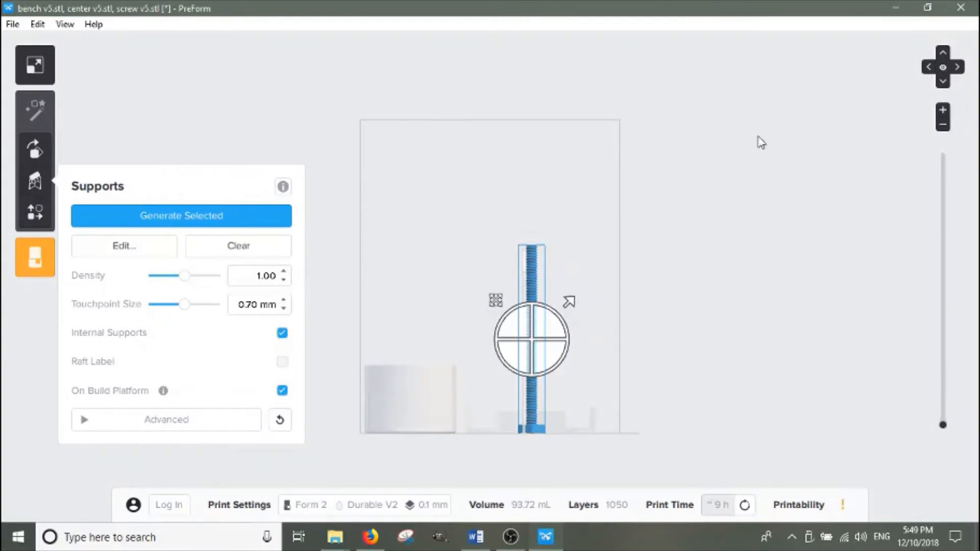
{"action": "left_click", "coordinate": [930, 70]}
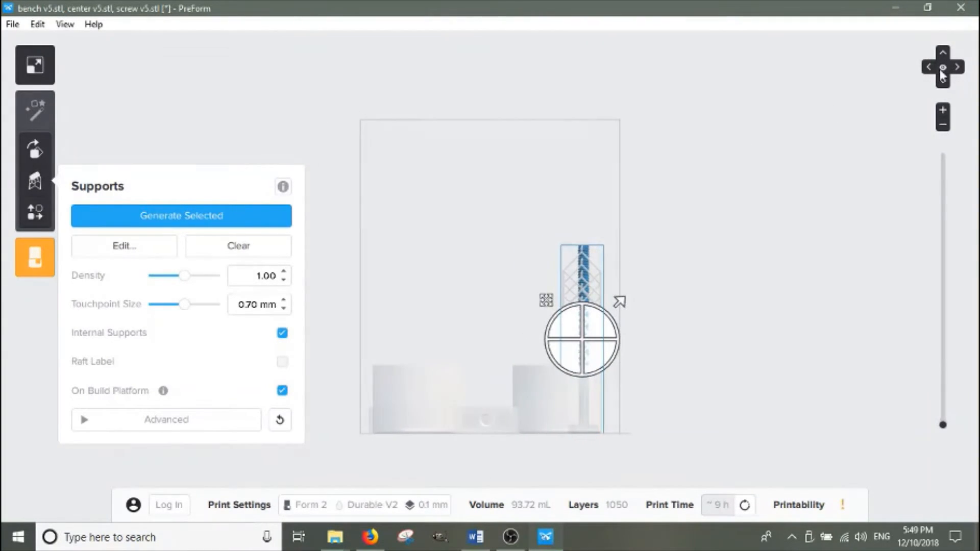
Select the bench part, generate its supports on the build platform with Internal Supports off, and check printability
{"action": "left_click", "coordinate": [943, 68]}
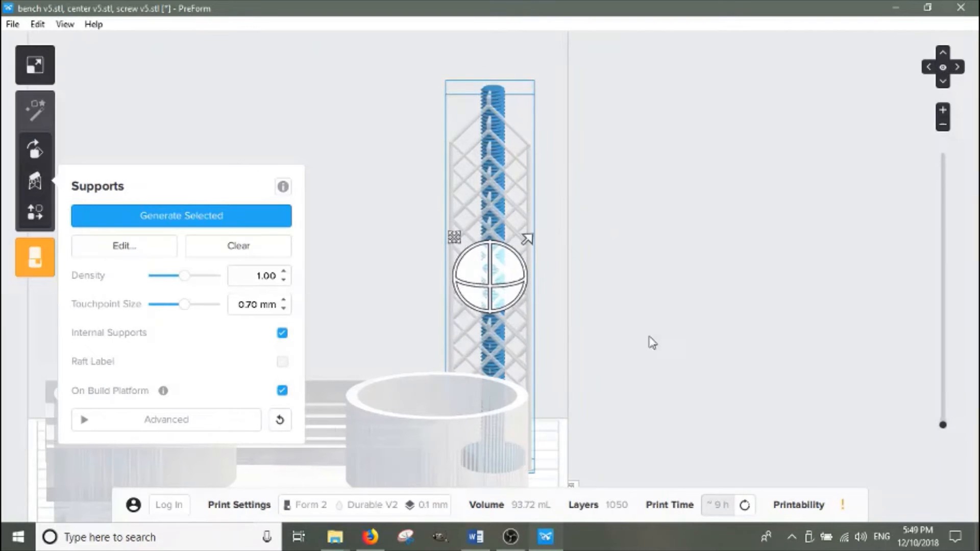
{"action": "left_click", "coordinate": [427, 445]}
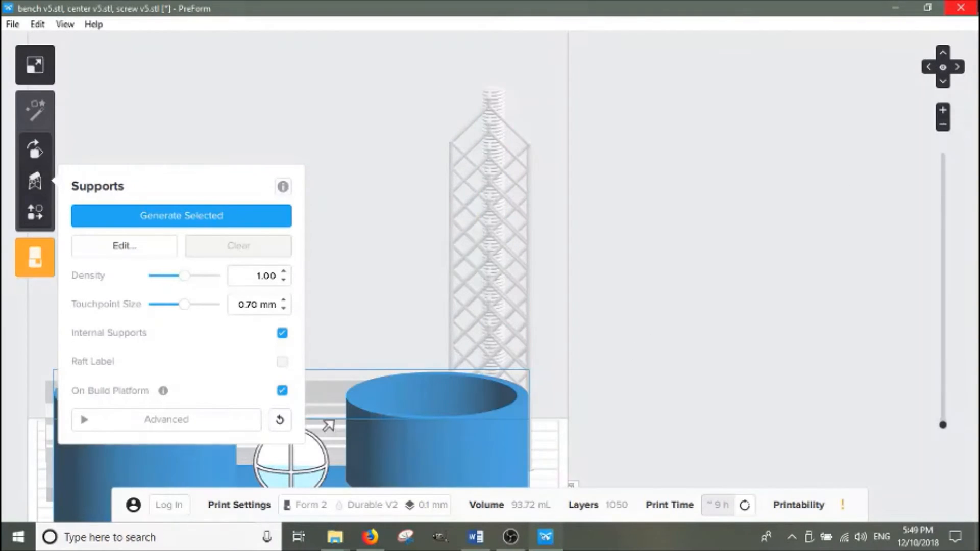
{"action": "left_click", "coordinate": [943, 67]}
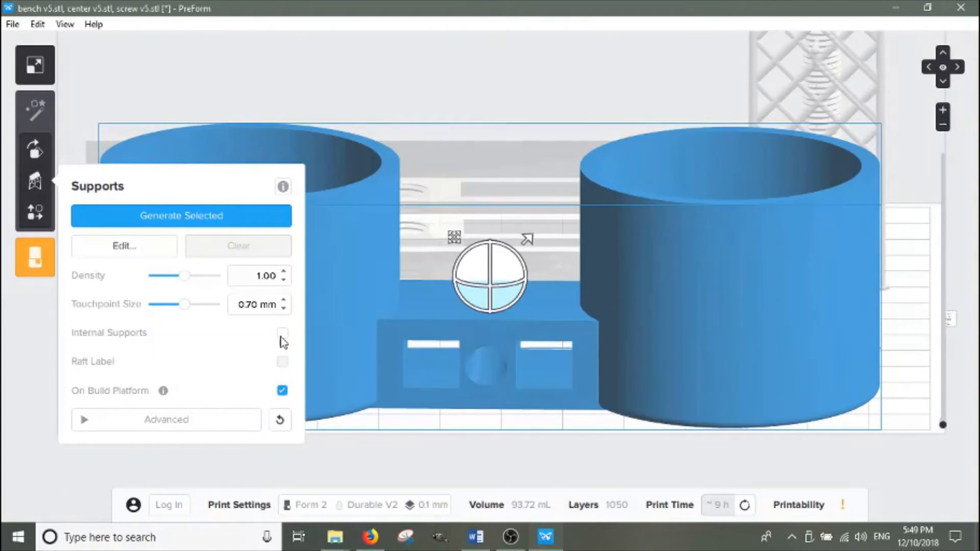
{"action": "left_click", "coordinate": [186, 214]}
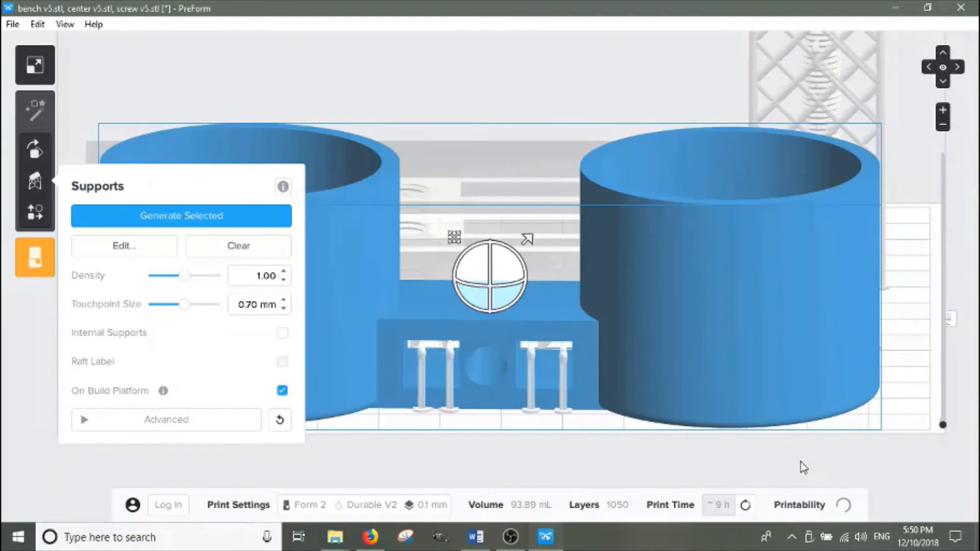
{"action": "left_click", "coordinate": [841, 507]}
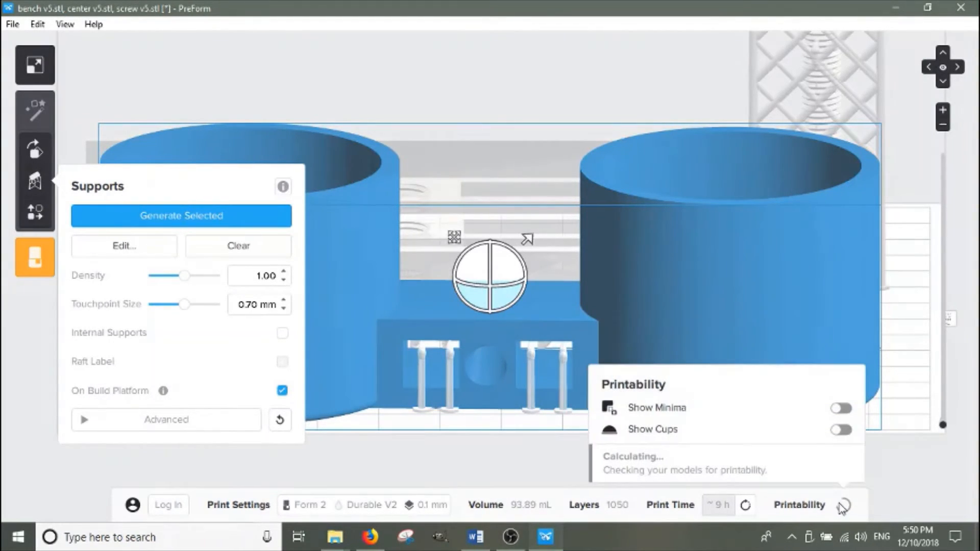
{"action": "left_click", "coordinate": [840, 411]}
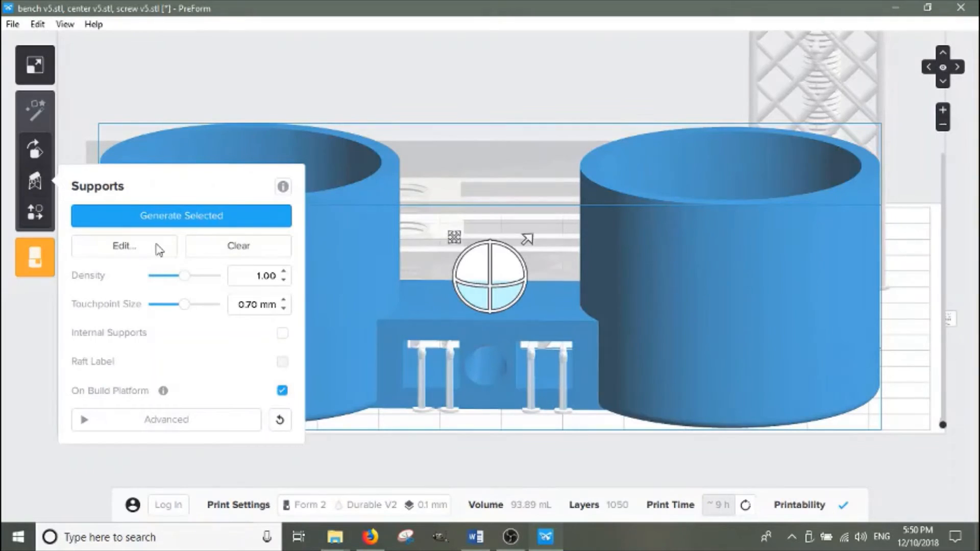
Edit the bench part's supports to enable Internal Supports and apply the change
{"action": "left_click", "coordinate": [157, 247]}
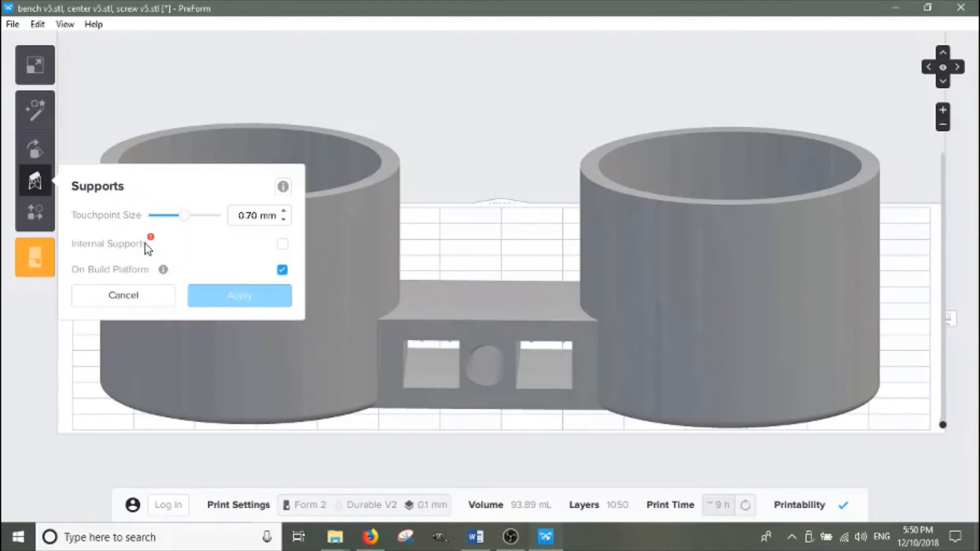
{"action": "left_click", "coordinate": [284, 246]}
{"action": "left_click", "coordinate": [956, 68]}
{"action": "left_click", "coordinate": [957, 69]}
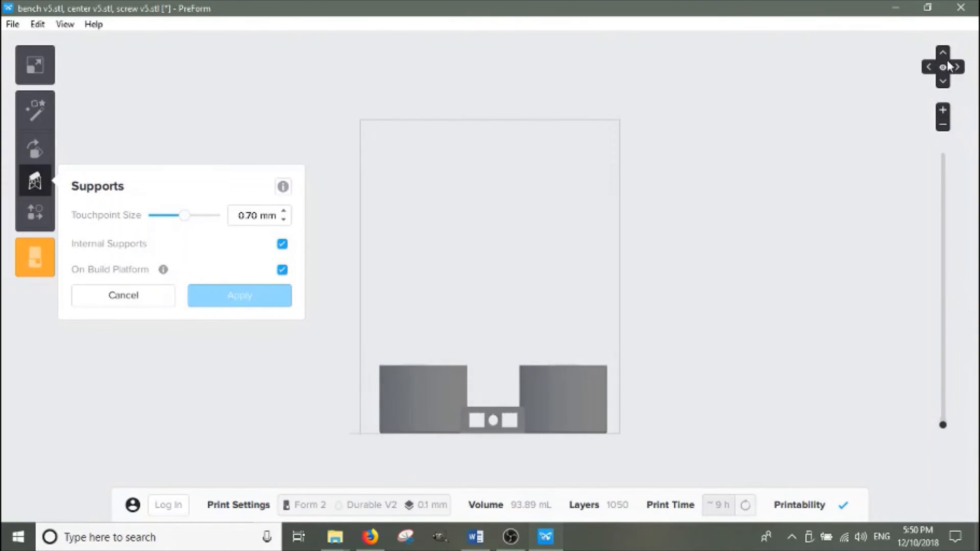
{"action": "left_click", "coordinate": [943, 67]}
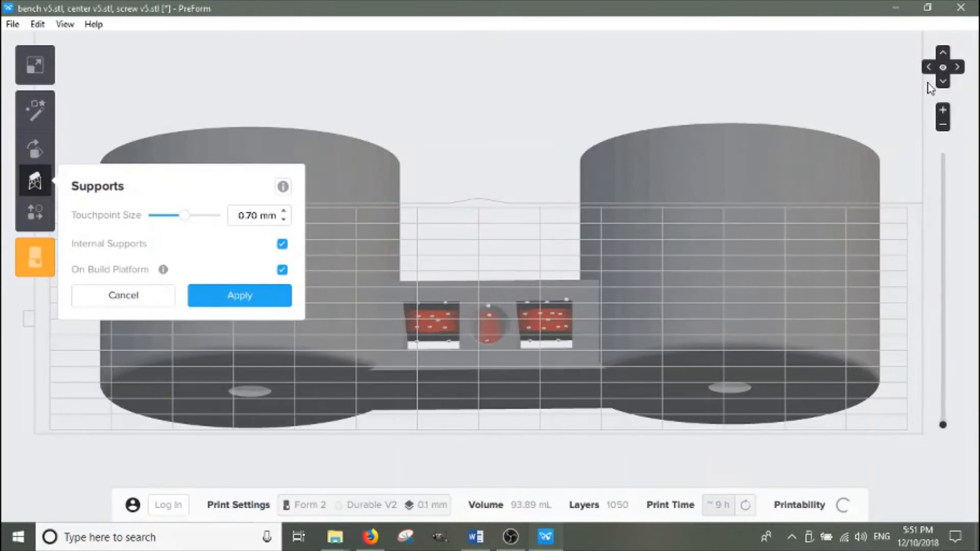
{"action": "left_click", "coordinate": [928, 68]}
{"action": "left_click", "coordinate": [928, 70]}
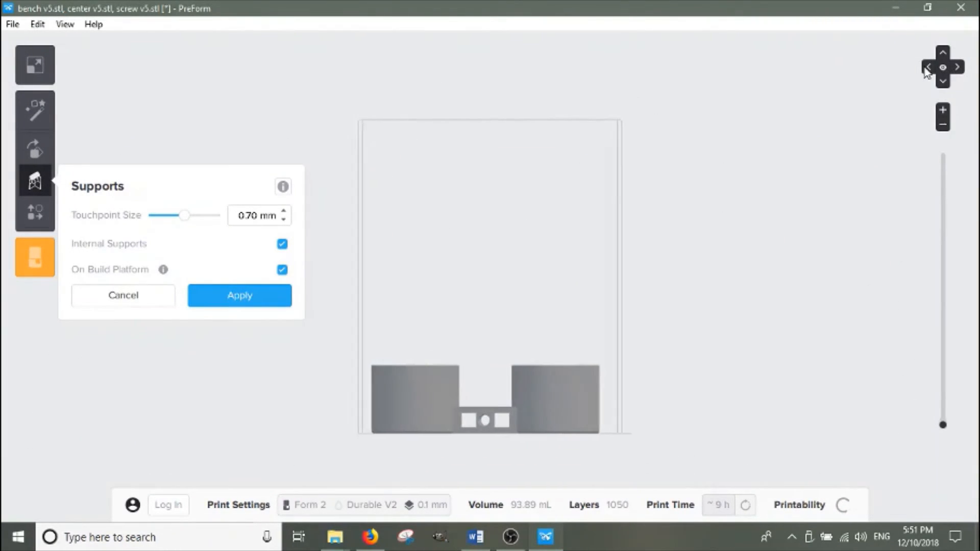
{"action": "left_click", "coordinate": [942, 68]}
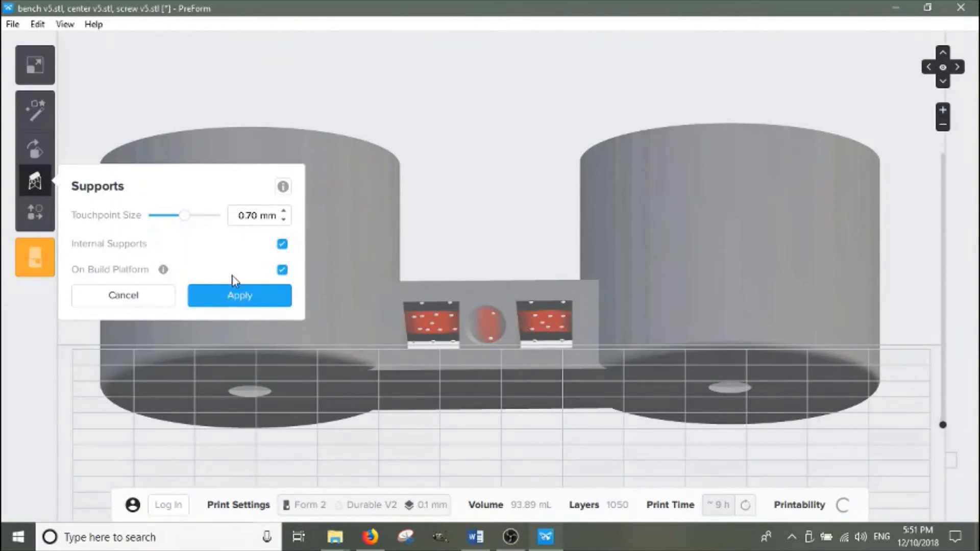
{"action": "left_click", "coordinate": [245, 298]}
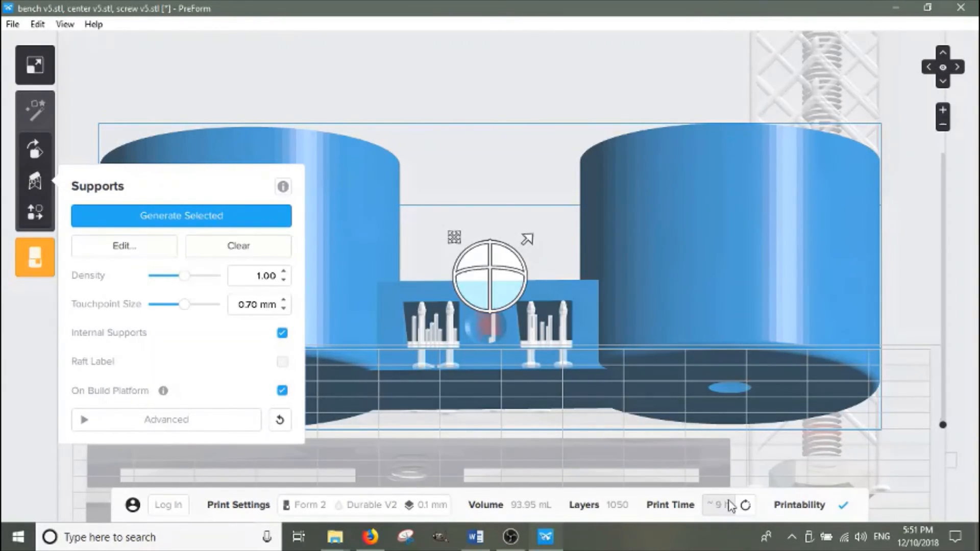
{"action": "left_click", "coordinate": [145, 250]}
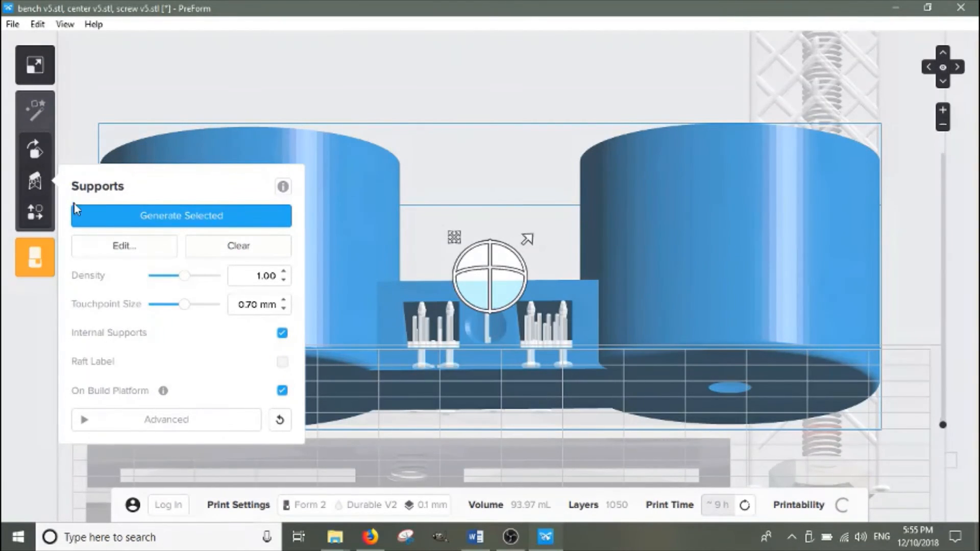
{"action": "left_click", "coordinate": [173, 84]}
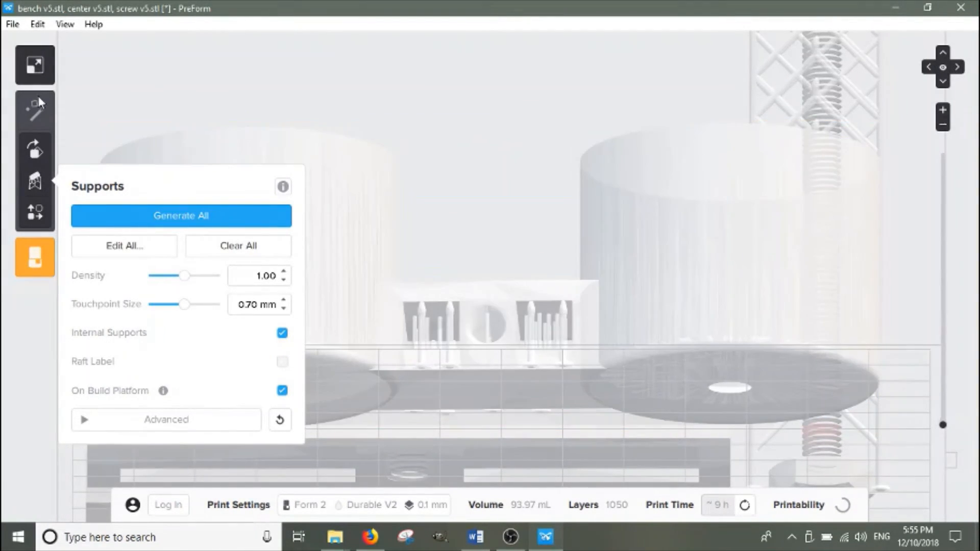
{"action": "left_click", "coordinate": [40, 64]}
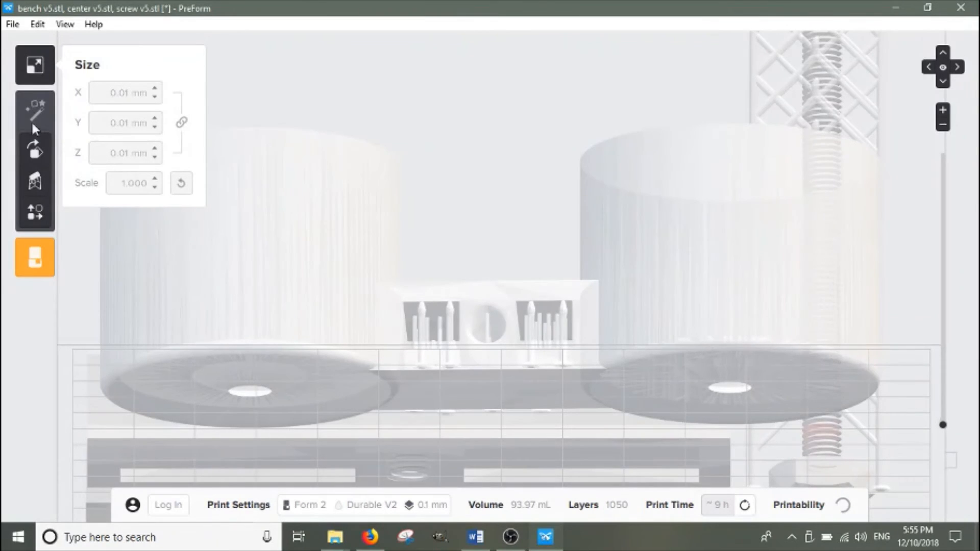
Open the print dialog and choose the OrganicGull Form 2 printer
{"action": "left_click", "coordinate": [31, 262]}
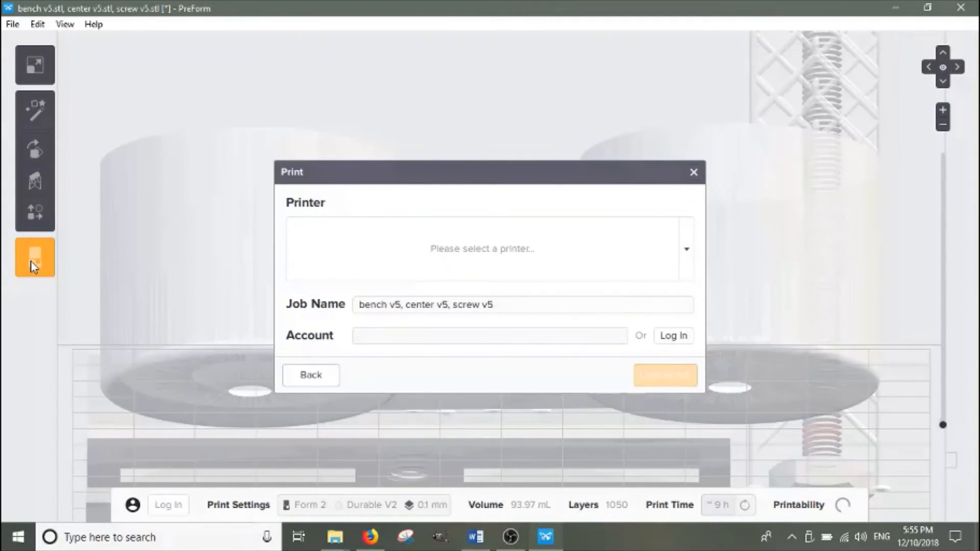
{"action": "left_click", "coordinate": [687, 259]}
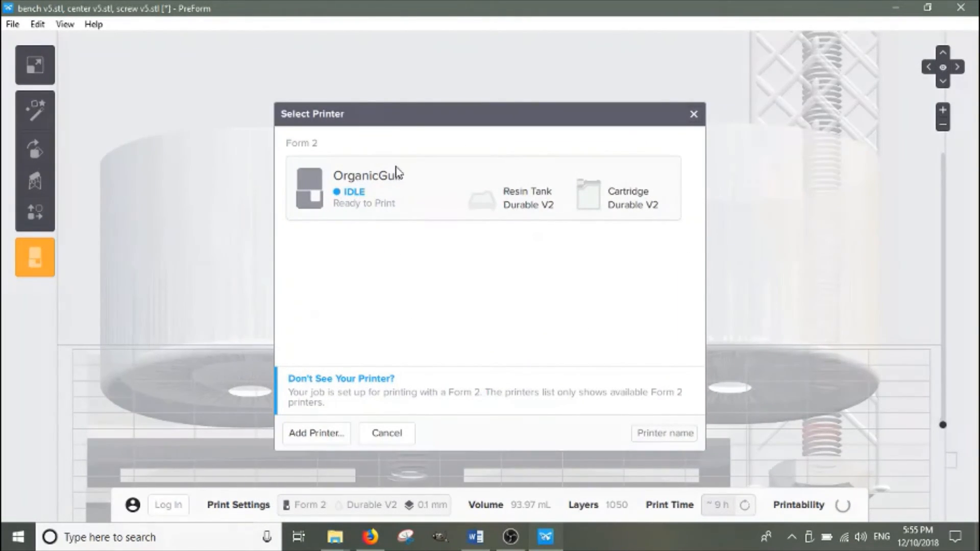
{"action": "left_click", "coordinate": [412, 193]}
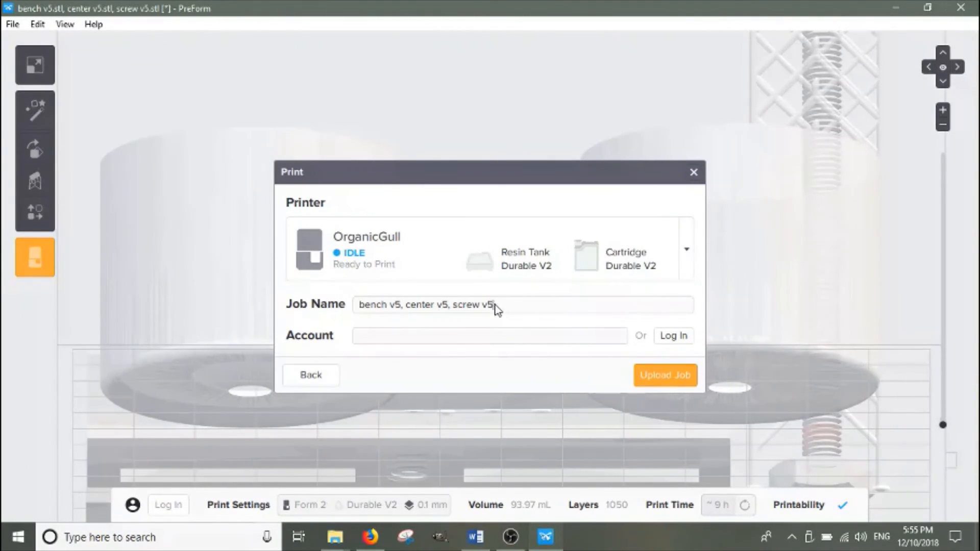
Rename the job as adapter and upload it to the printer
{"action": "left_click_drag", "start_coordinate": [495, 308], "coordinate": [324, 322]}
{"action": "type", "text": "a"}
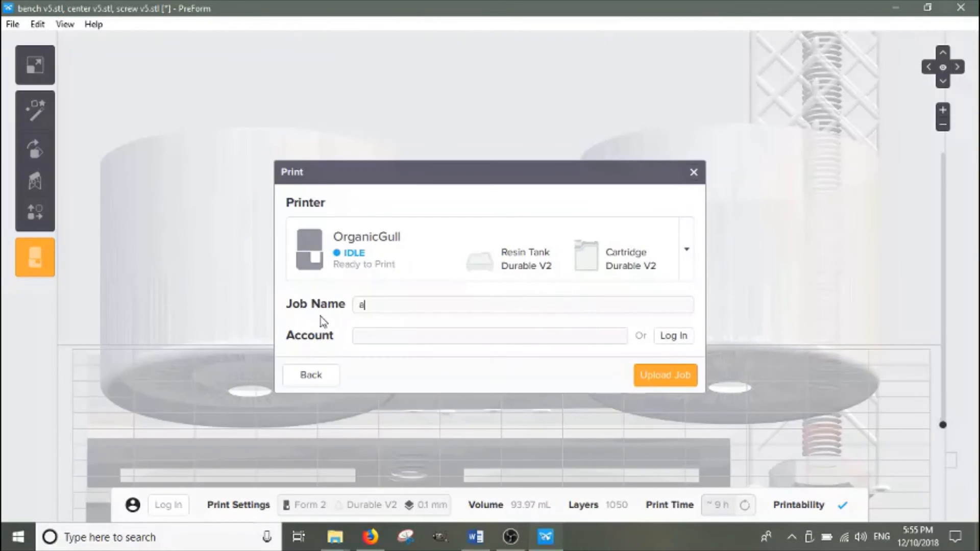
{"action": "type", "text": "dapter"}
{"action": "left_click", "coordinate": [678, 373]}
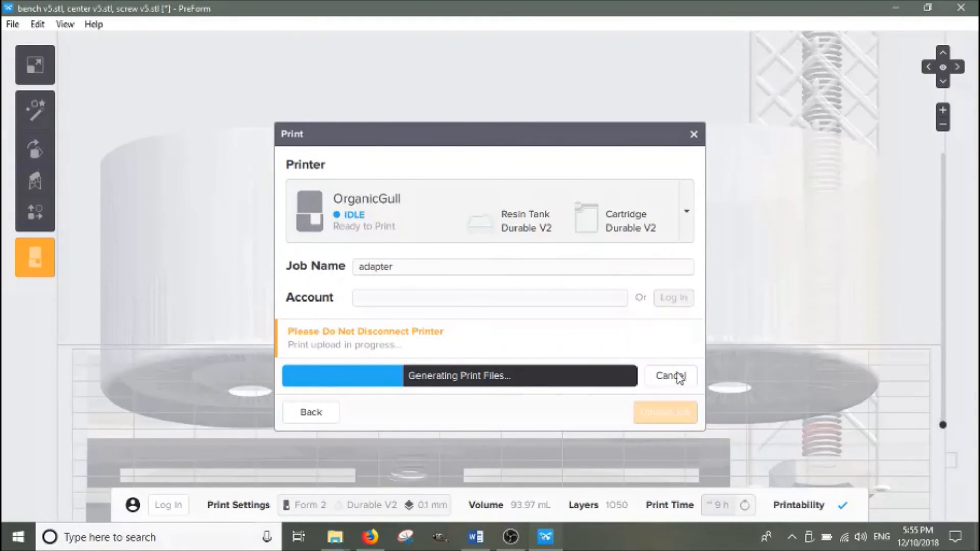